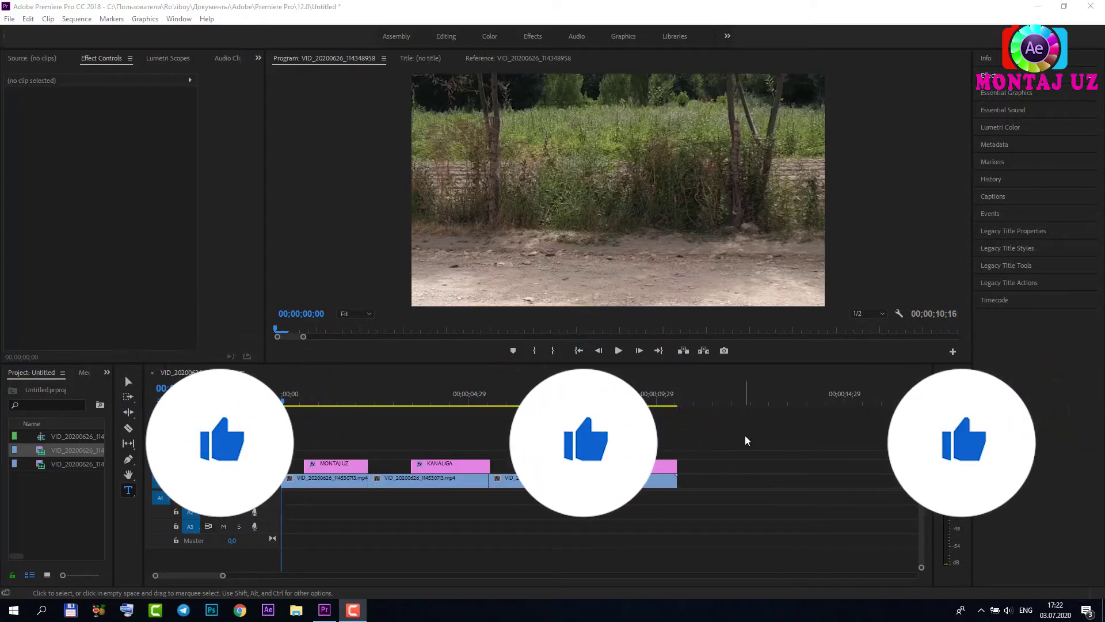
Play the sequence full screen to preview the MONTAJ UZ, KANALIGA and OBUNA BO'LING titles
left_click(471, 526)
key("space")
key("ctrl+grave")
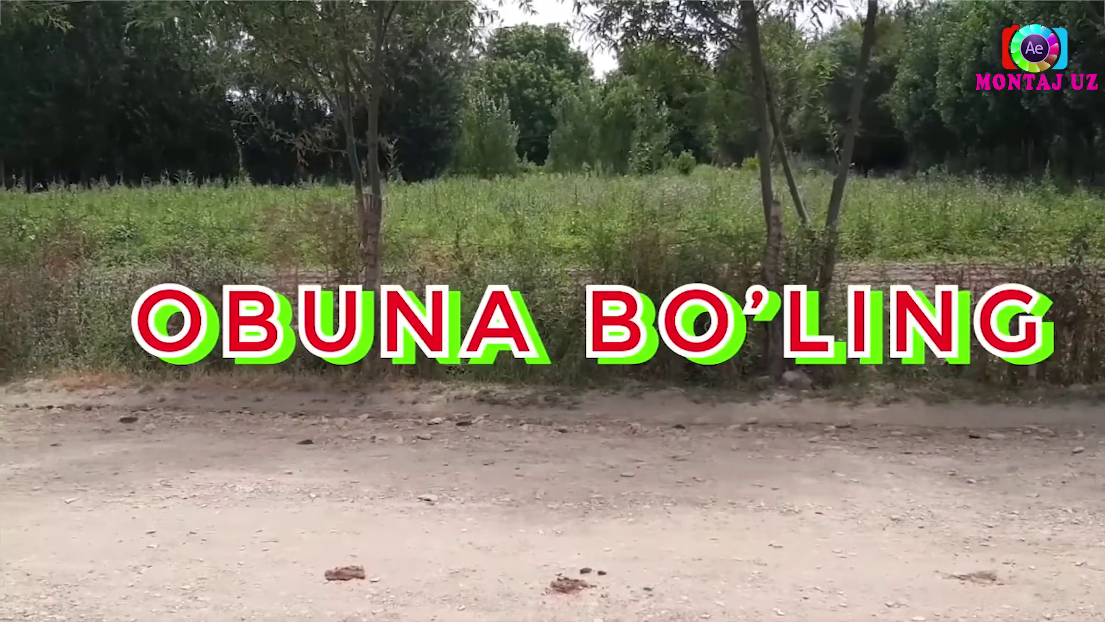
key("ctrl+grave")
left_click(286, 401)
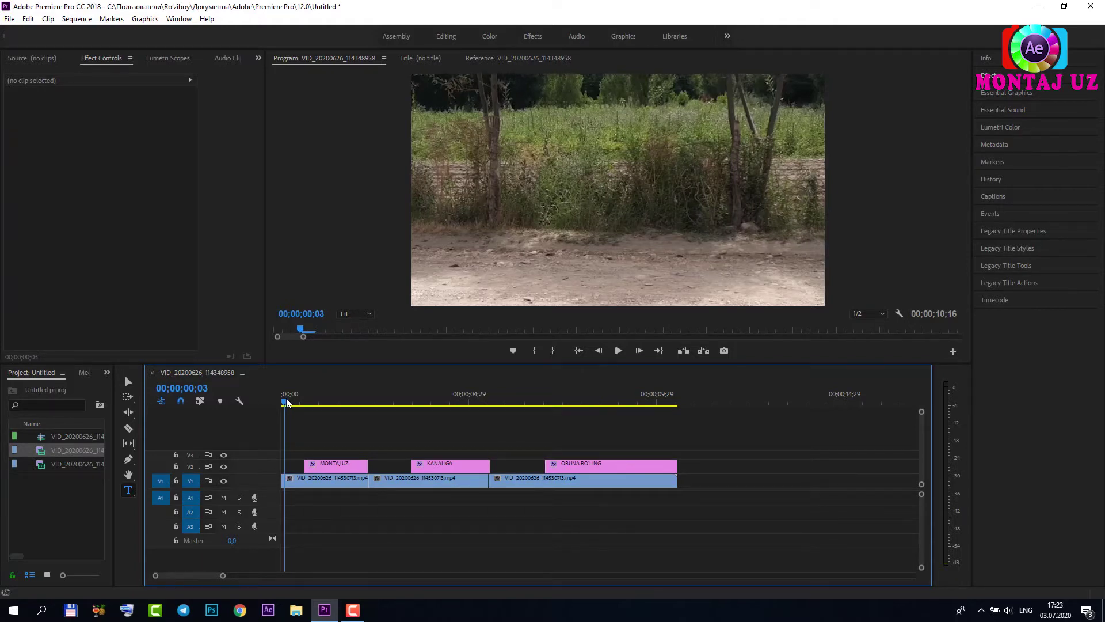
Save the project, delete the MONTAJ UZ, KANALIGA and OBUNA BO'LING clips, and replay the footage
key("ctrl+s")
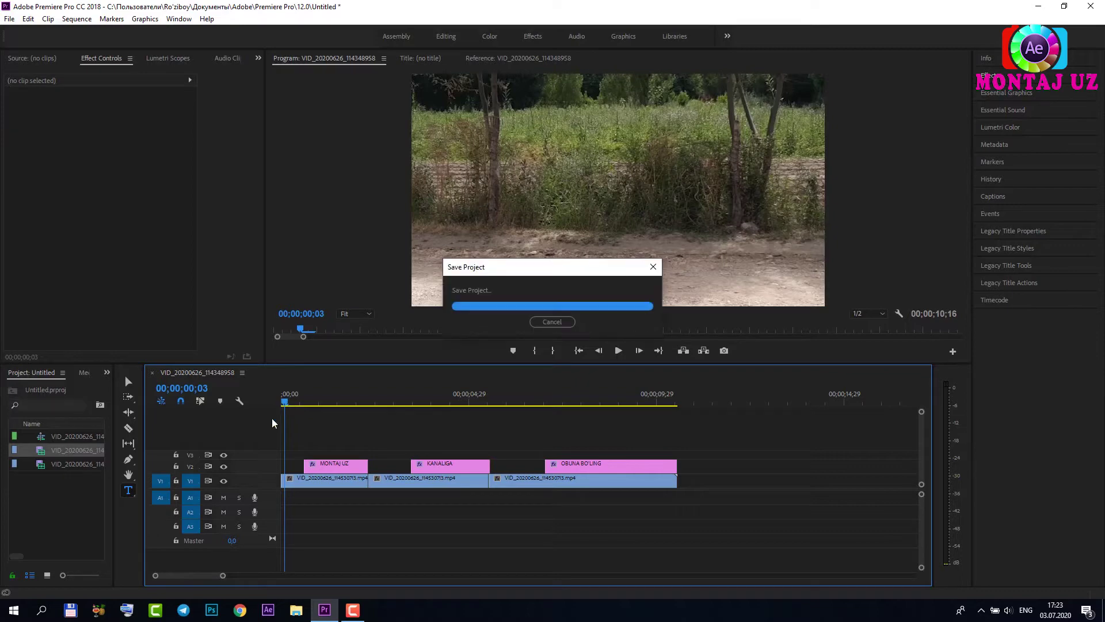
left_click(329, 465)
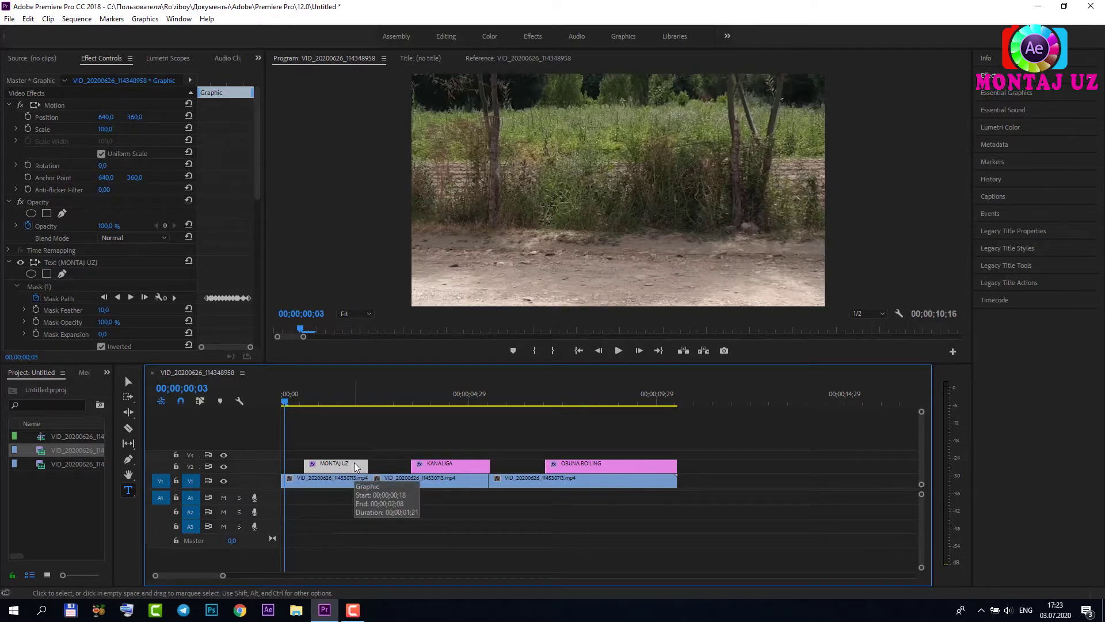
key("Delete")
left_click(434, 464)
key("Delete")
left_click(569, 468)
key("Delete")
key("space")
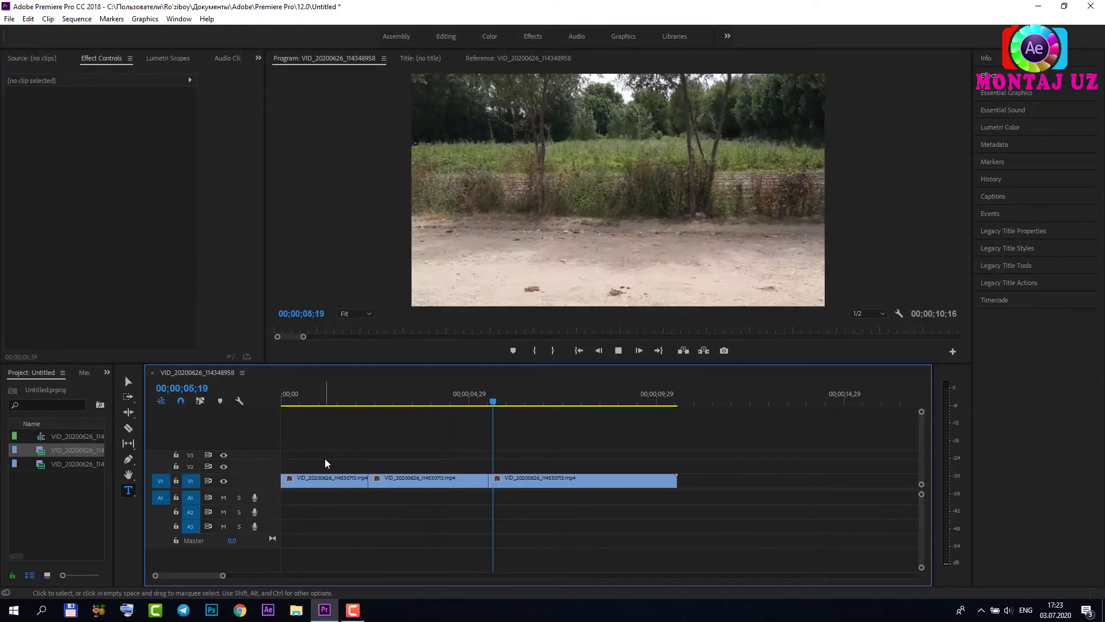
left_click(303, 400)
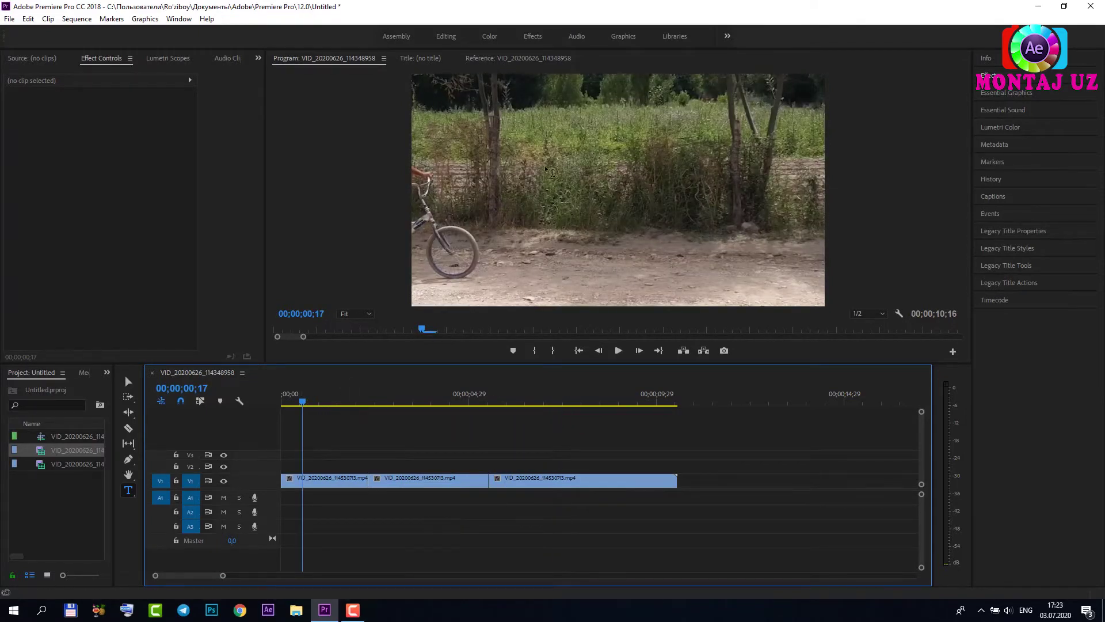
Add a SALOM text title over the footage at frame 17
left_click(530, 207)
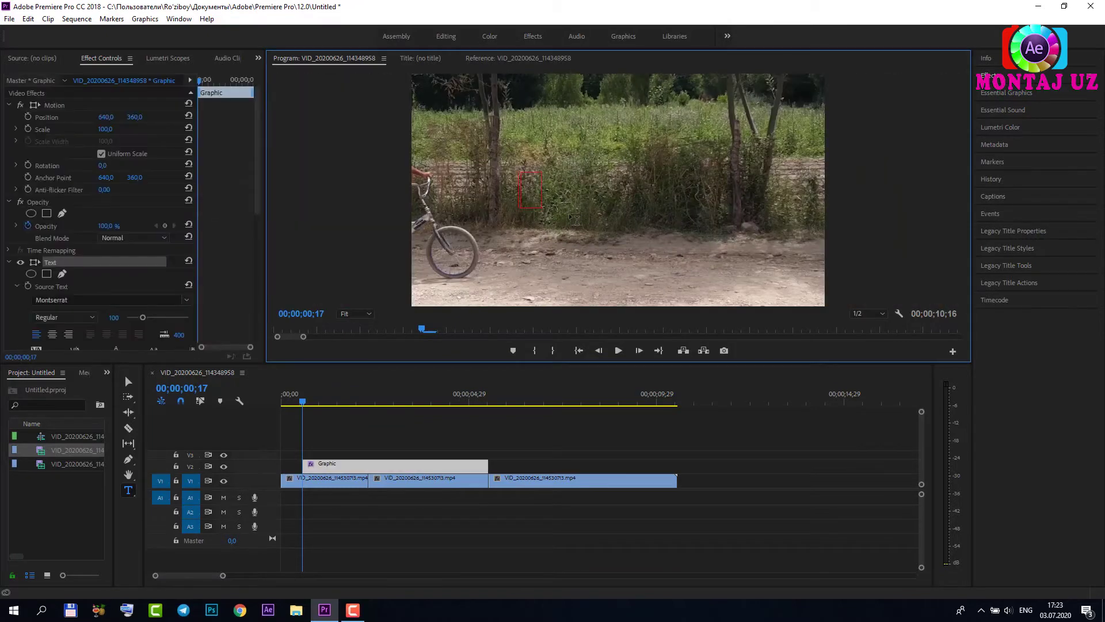
type("S")
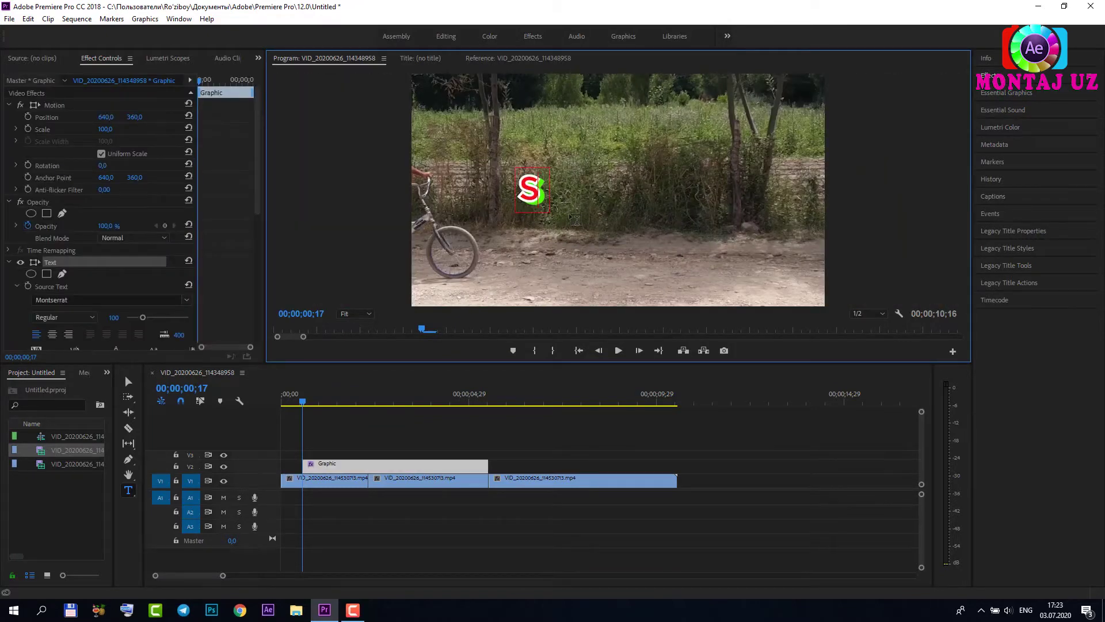
type("ALOM")
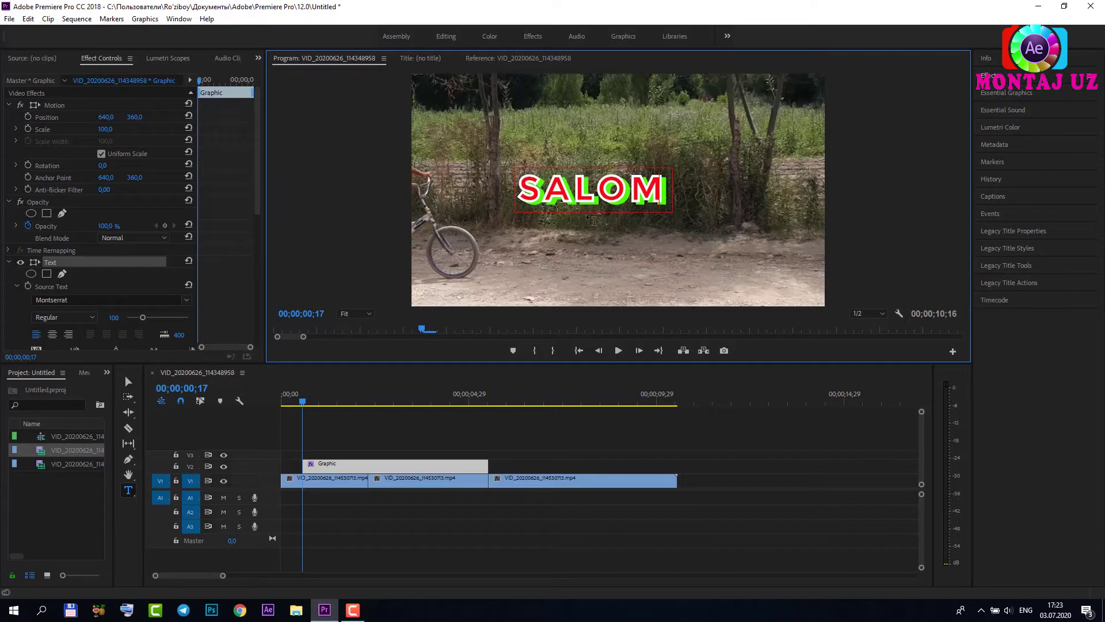
left_click(128, 381)
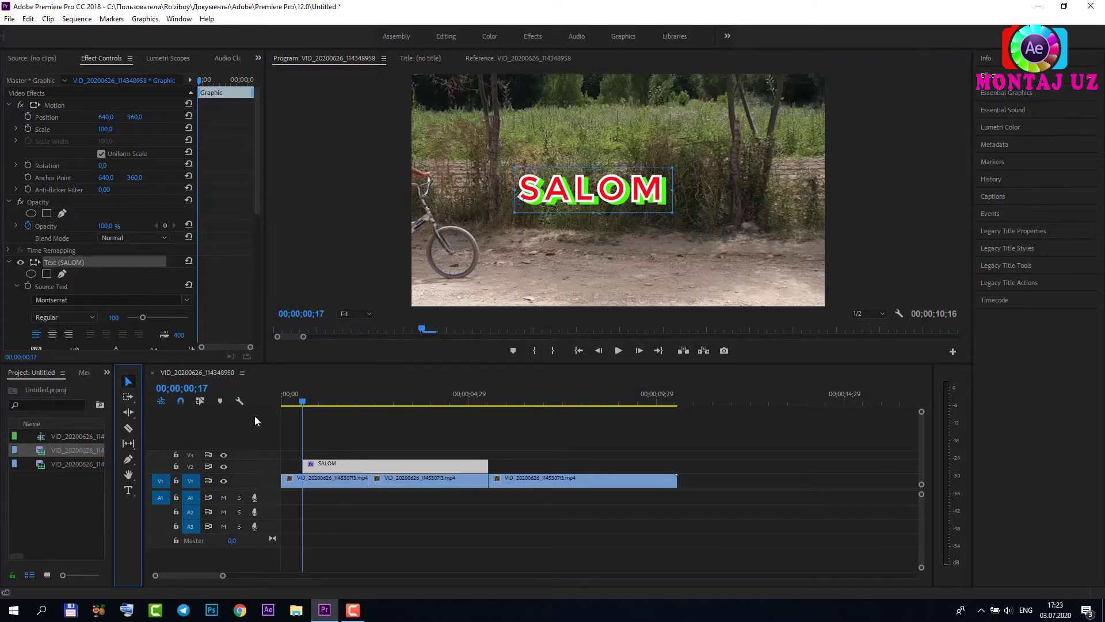
Razor the SALOM clip and delete its right part, leaving a short title
key("c")
left_click(368, 465)
key("v")
left_click(412, 462)
key("Delete")
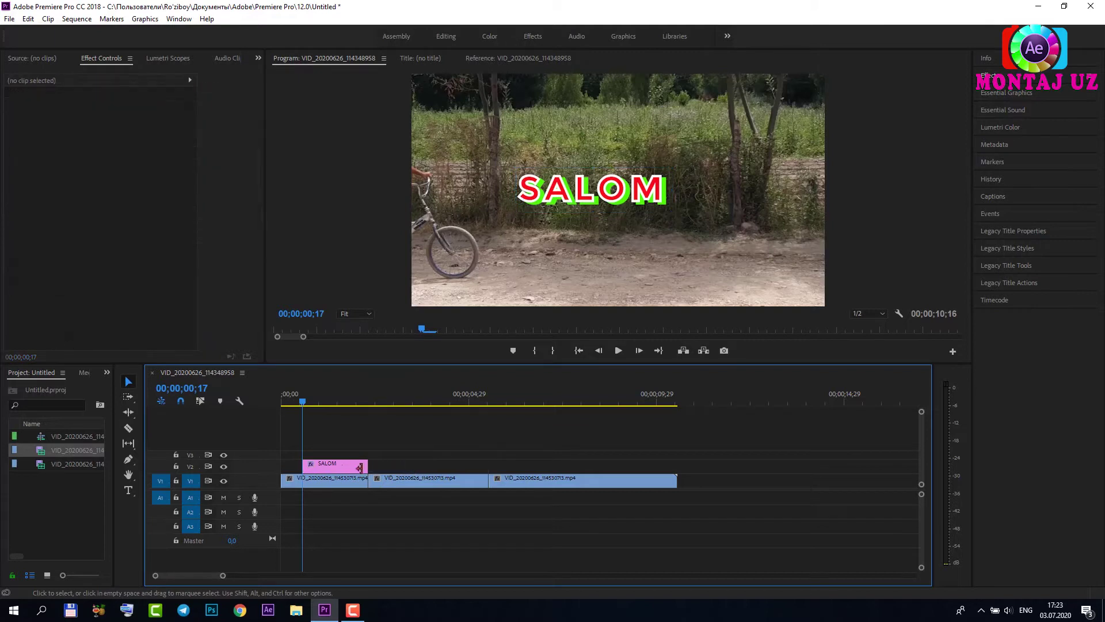
left_click_drag(304, 406, 321, 407)
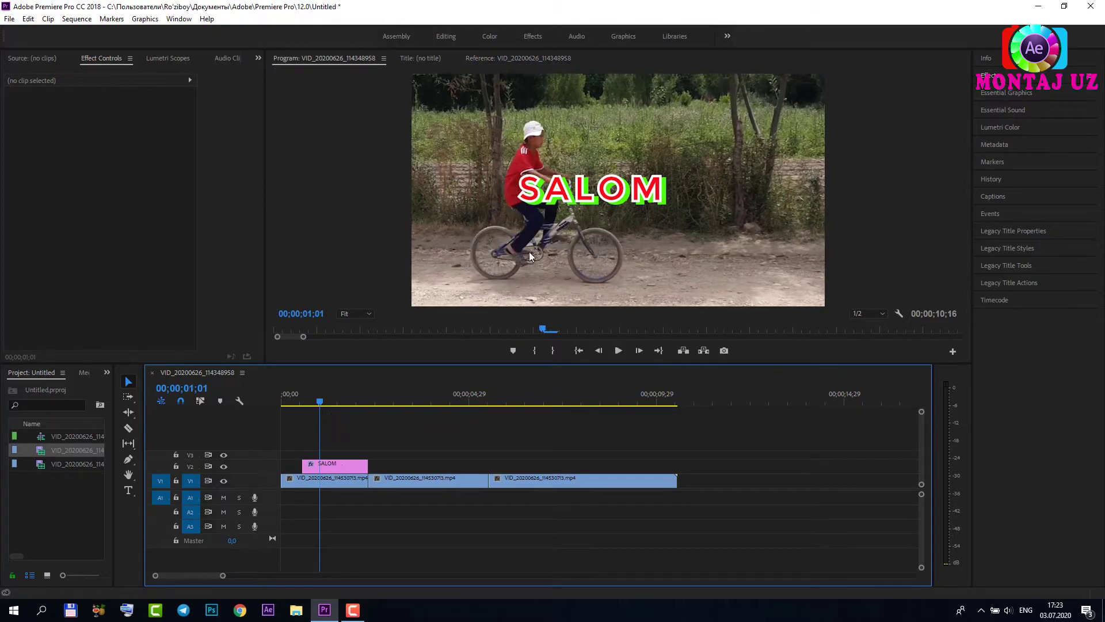
left_click(347, 468)
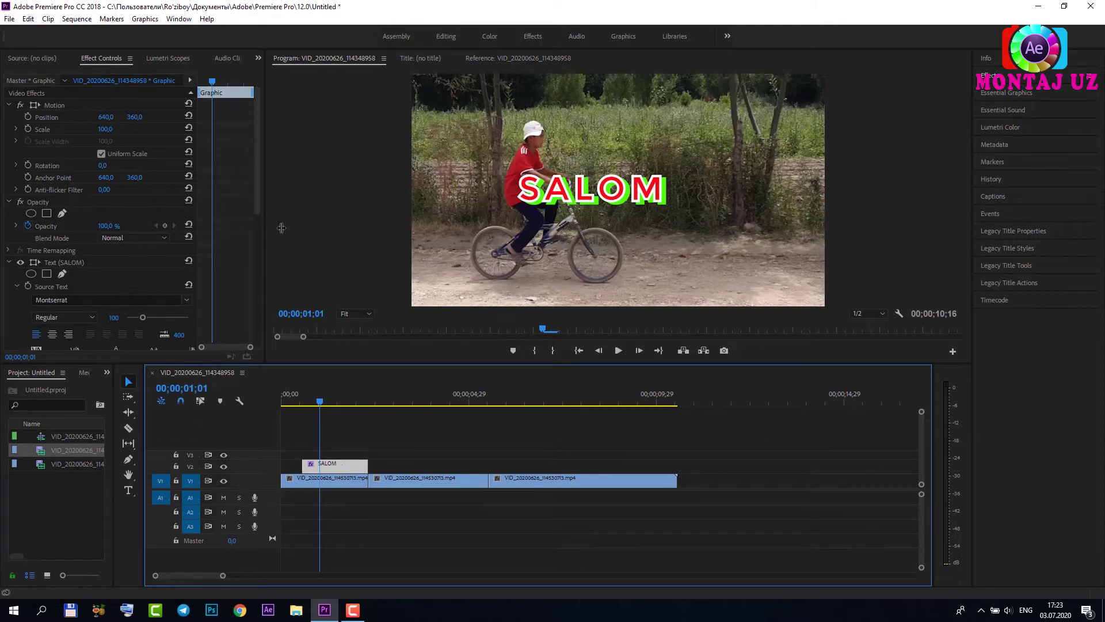
Widen the Effect Controls panel and set the SALOM font size to 100
left_click_drag(276, 228, 341, 230)
scroll(180, 271, "down", 1)
scroll(180, 271, "down", 1)
scroll(181, 270, "down", 1)
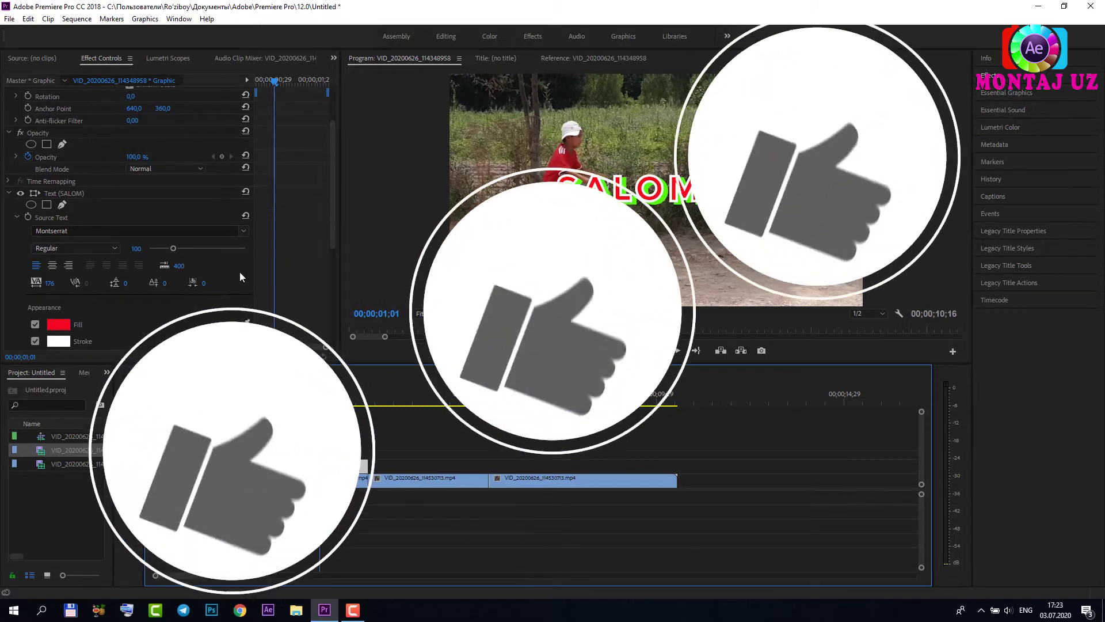
scroll(240, 259, "down", 1)
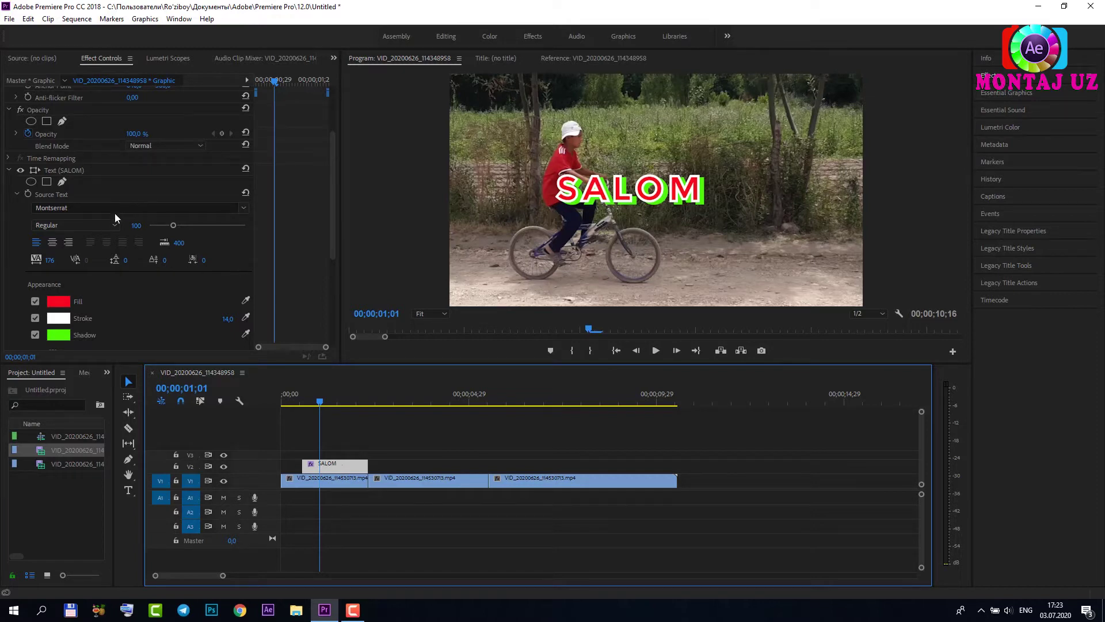
left_click_drag(174, 224, 168, 225)
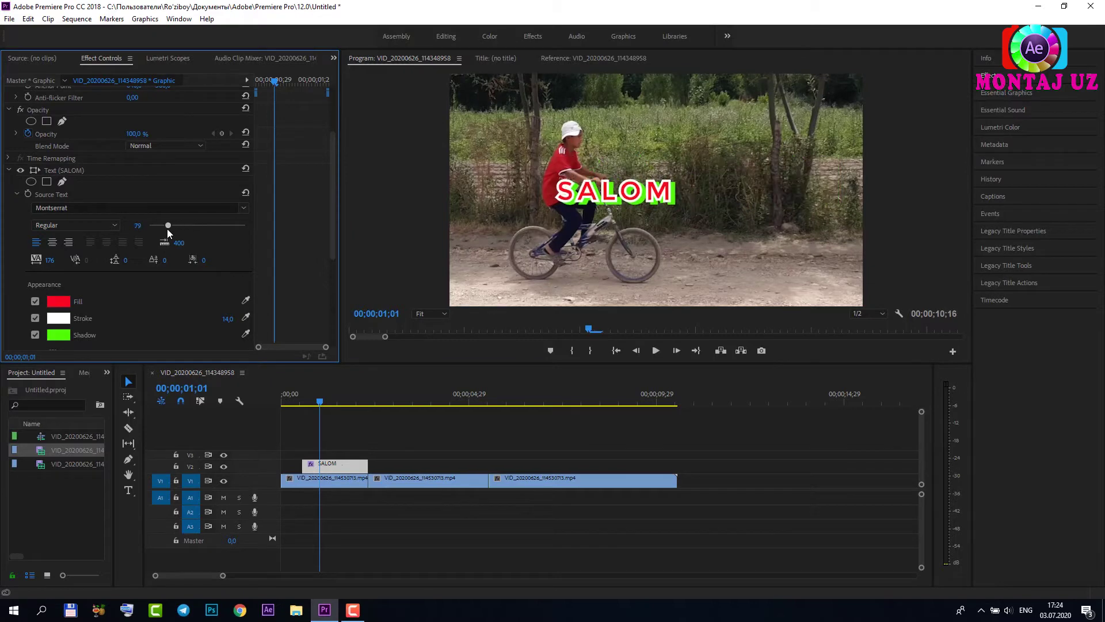
left_click(137, 225)
type("00")
key("Return")
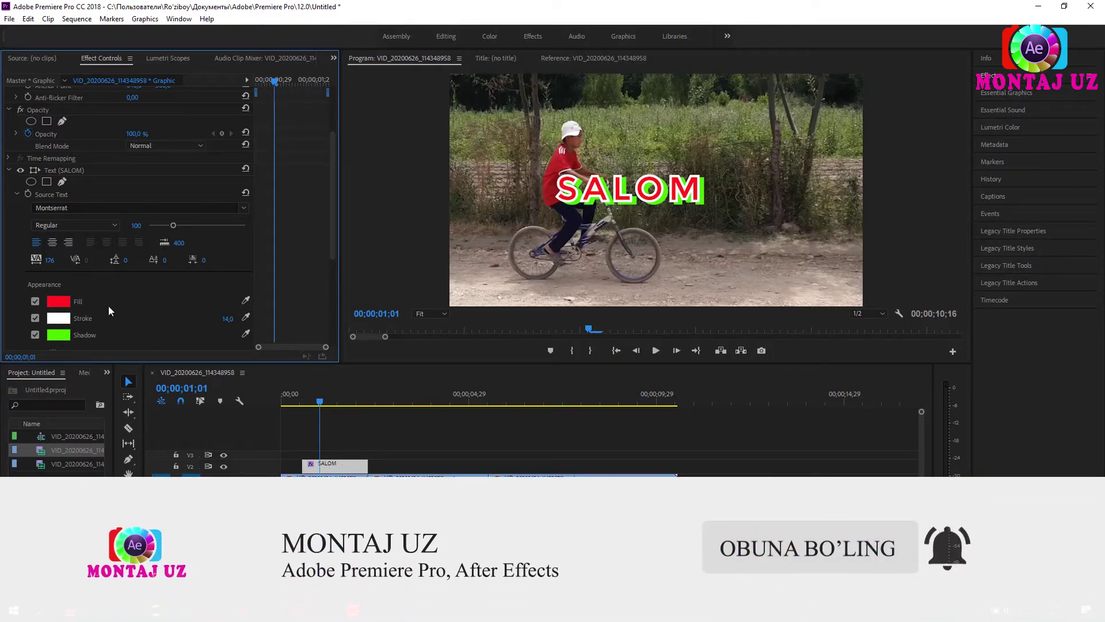
Try a deep blue shadow colour on the SALOM title
left_click(59, 335)
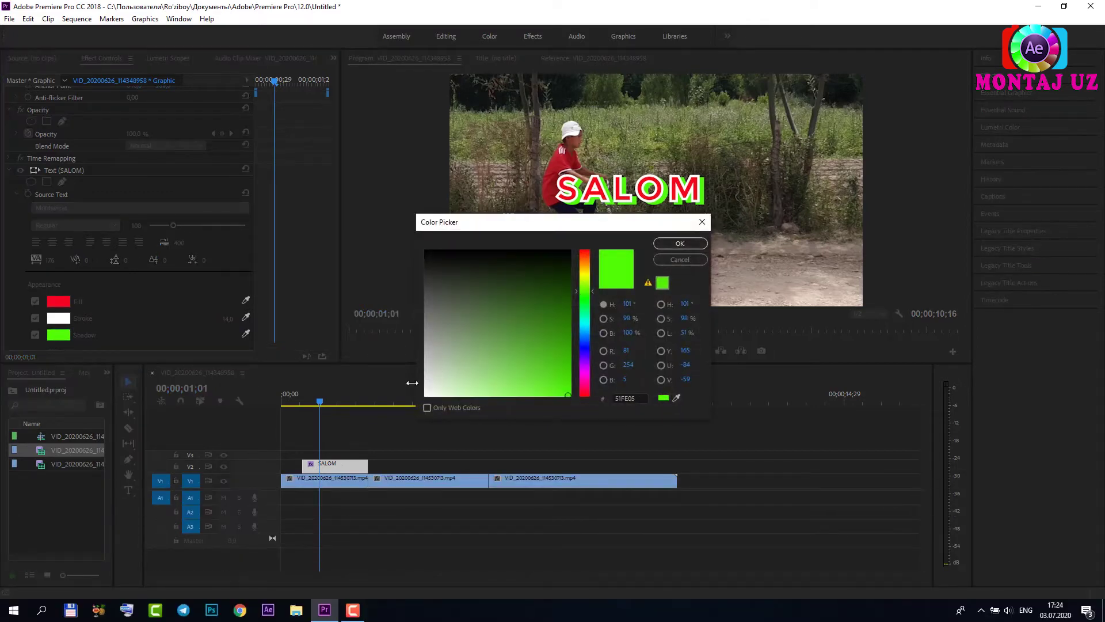
left_click(428, 392)
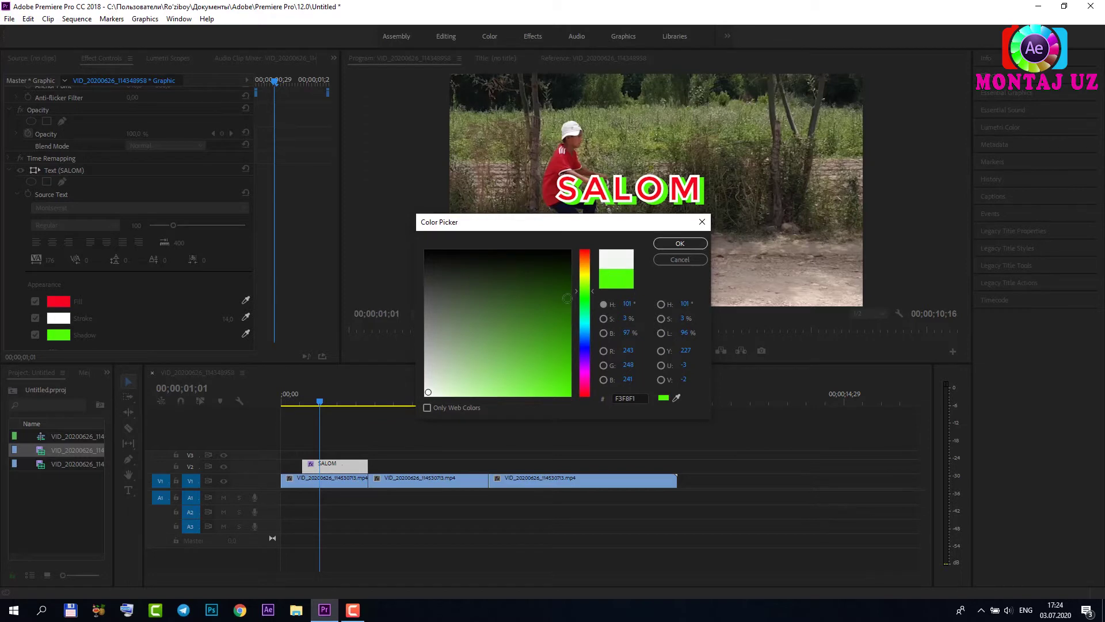
left_click(585, 347)
left_click_drag(565, 326, 564, 341)
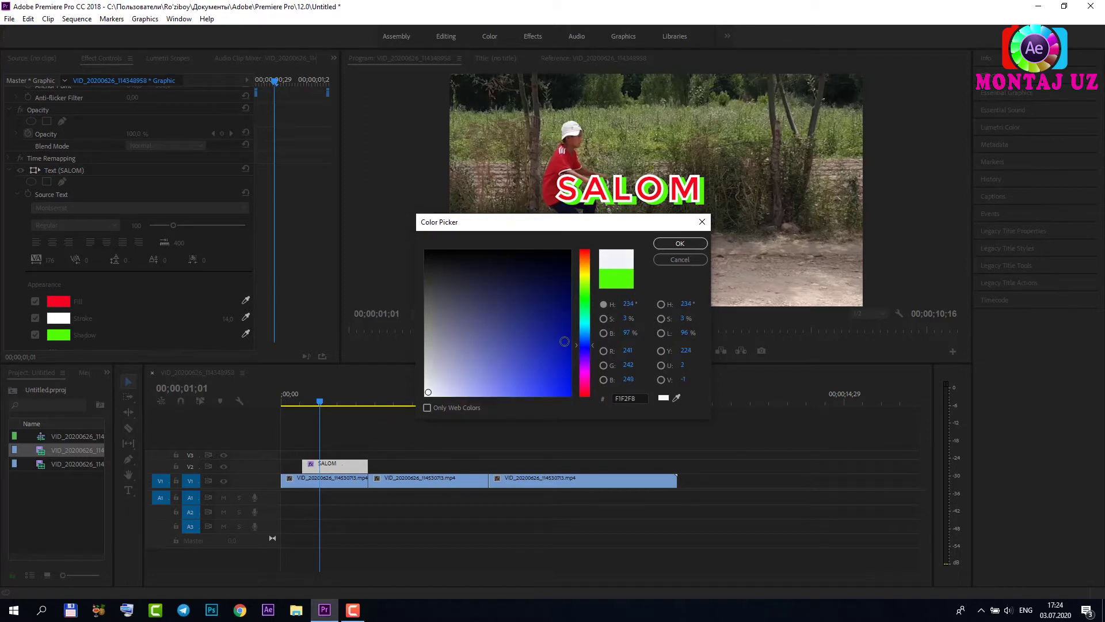
left_click(674, 244)
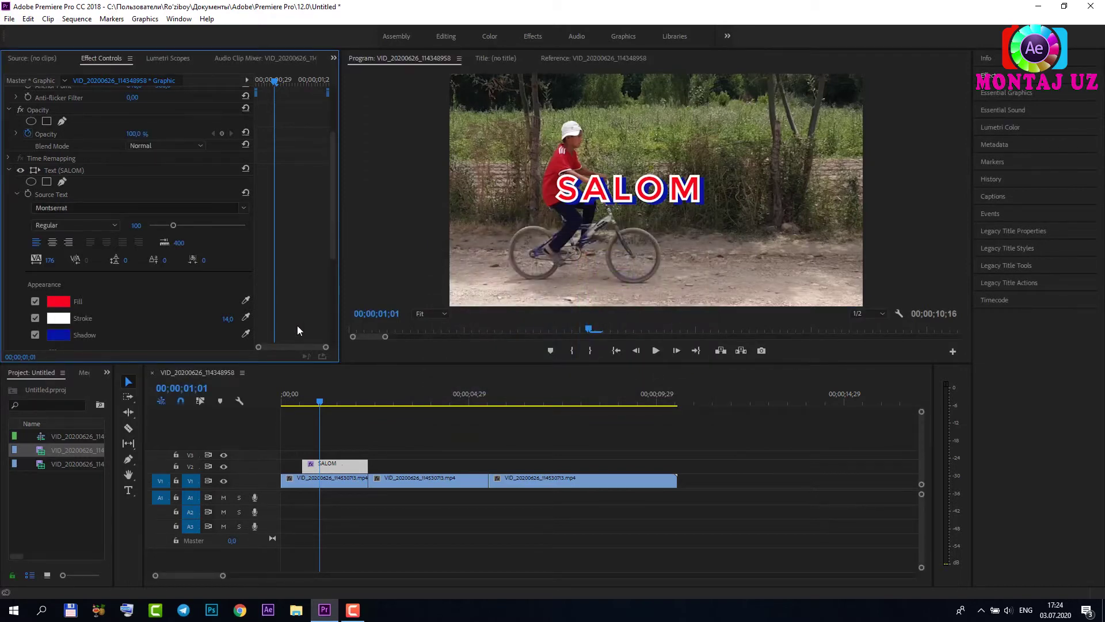
Change the SALOM shadow colour back to a bright green
left_click(66, 335)
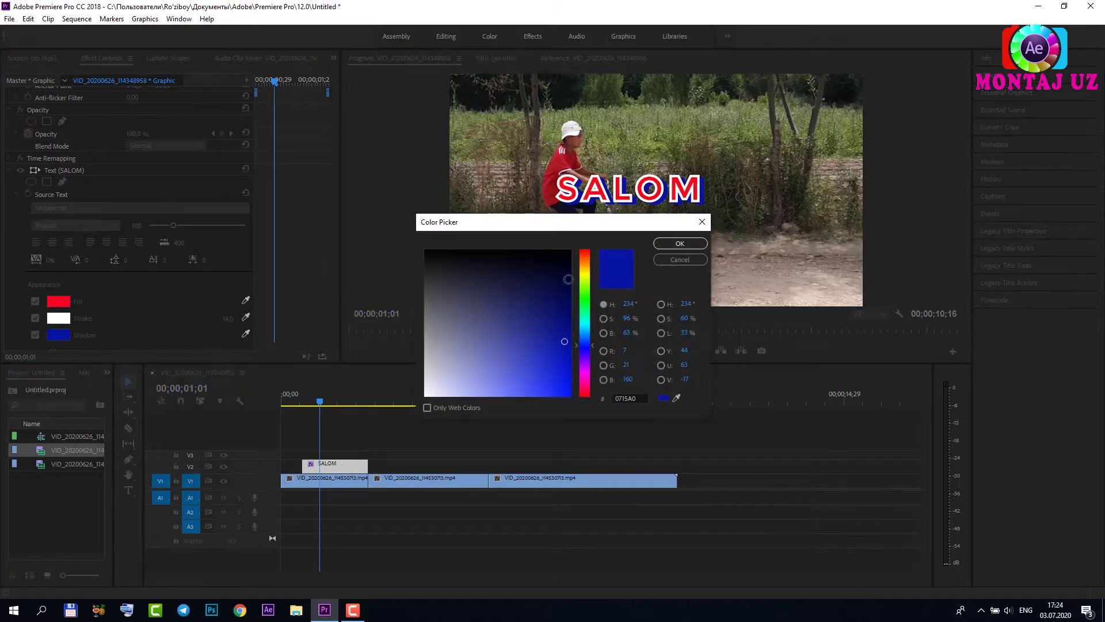
left_click(590, 289)
left_click(567, 391)
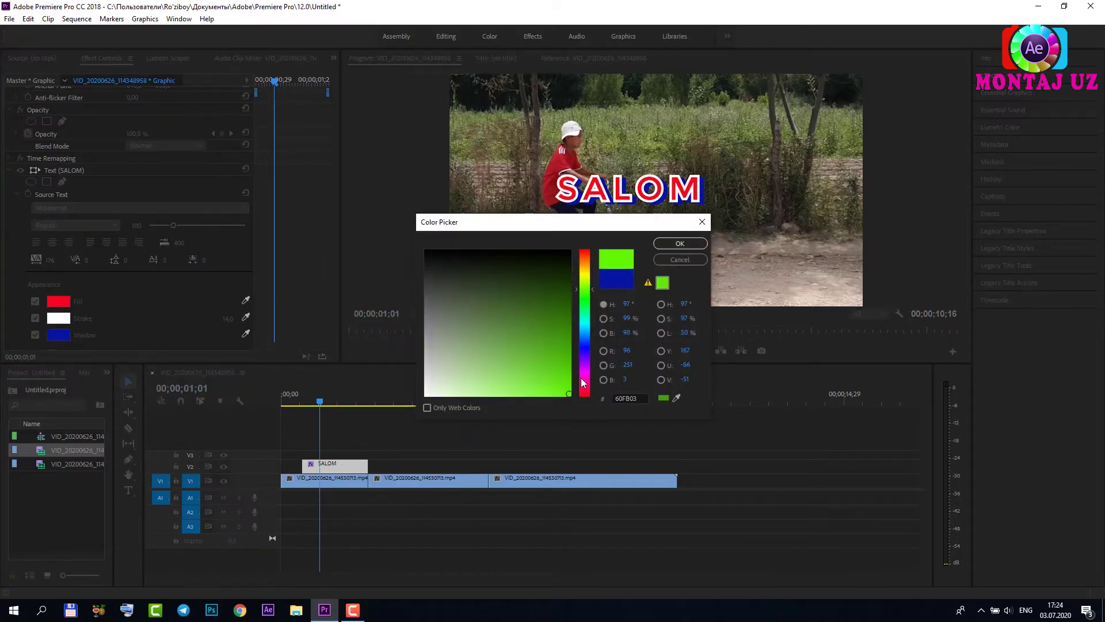
left_click(680, 243)
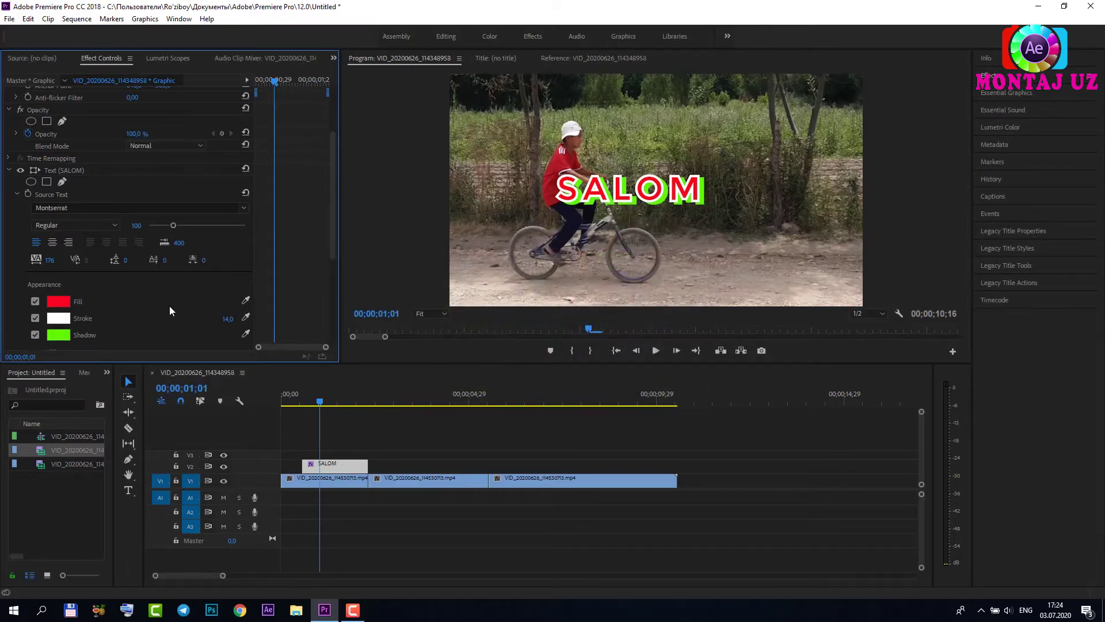
scroll(159, 306, "up", 2)
scroll(159, 306, "up", 2)
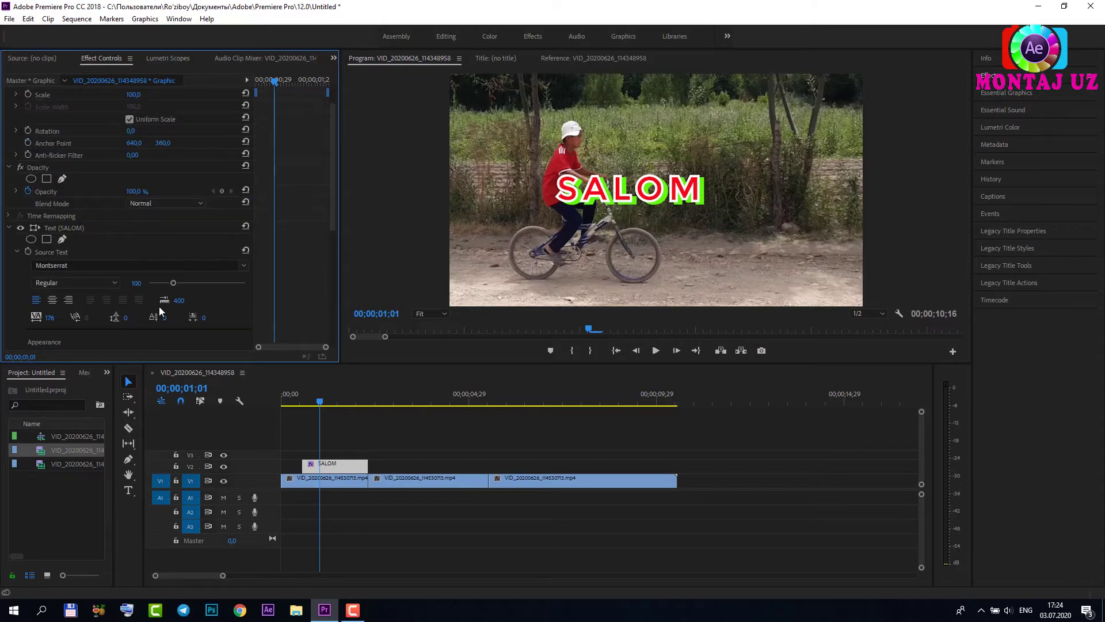
scroll(159, 306, "up", 2)
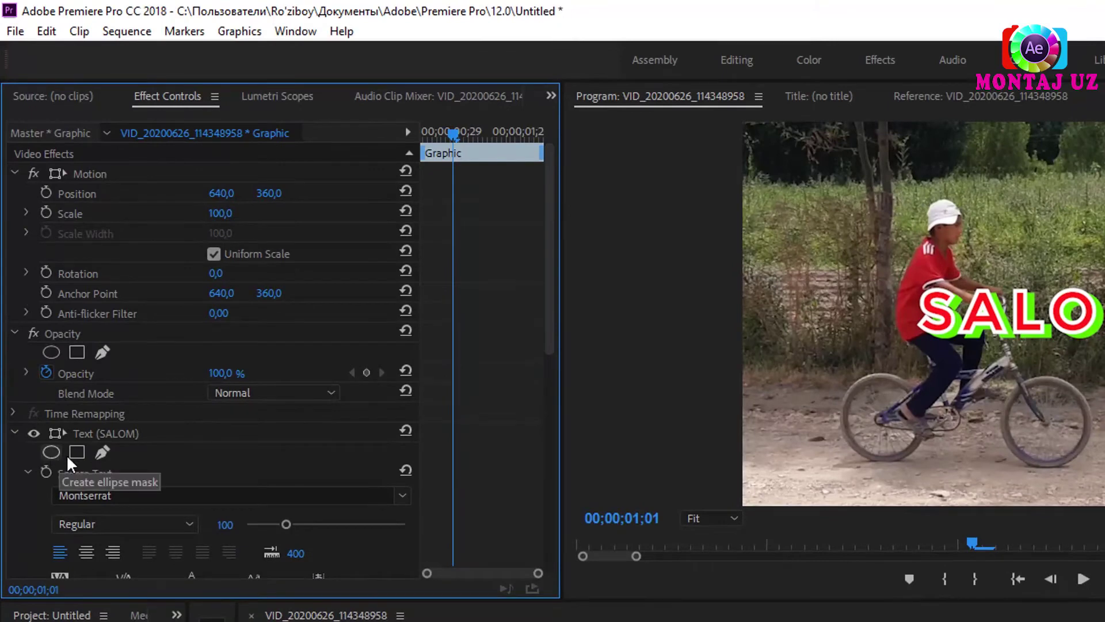
Draw a four-point mask around the cyclist and SALOM text, pulling in its right corners
left_click(102, 455)
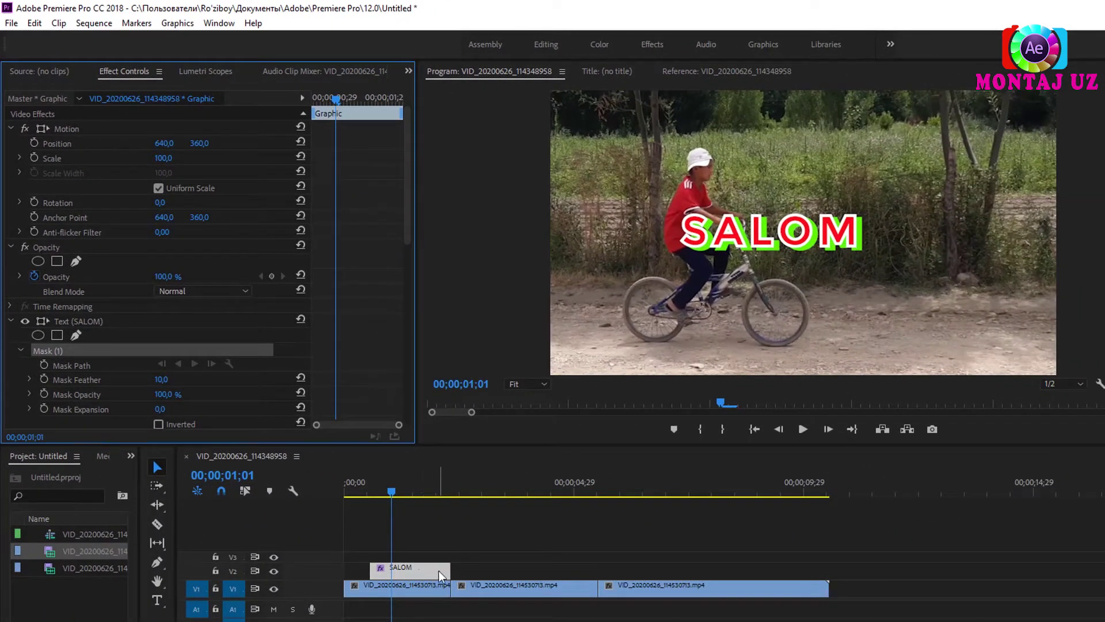
left_click(700, 144)
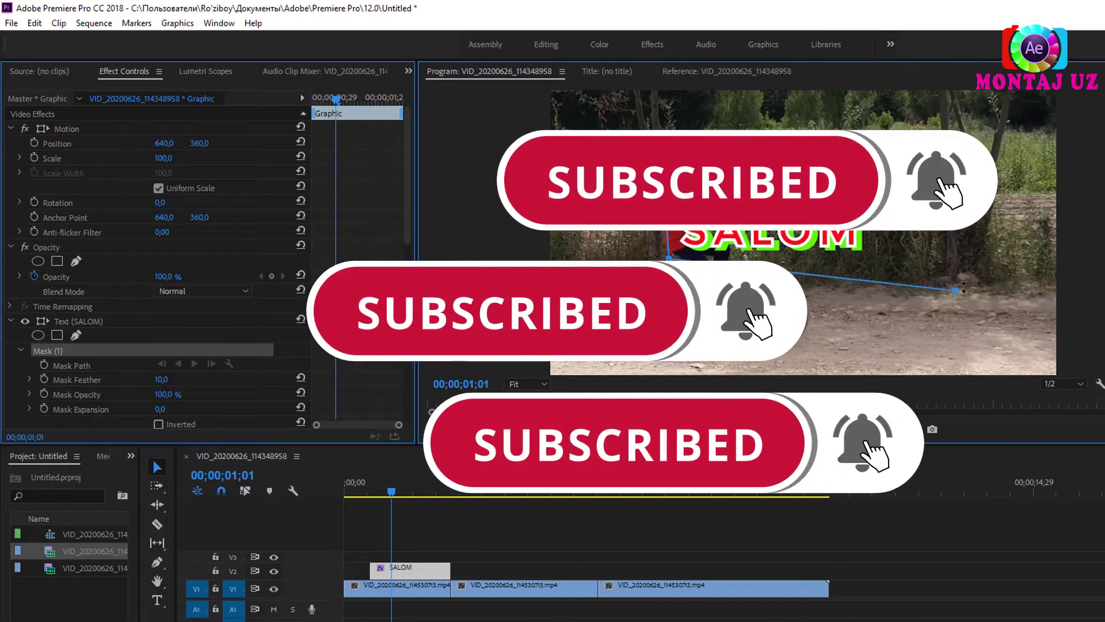
left_click(956, 290)
left_click(951, 156)
left_click(699, 145)
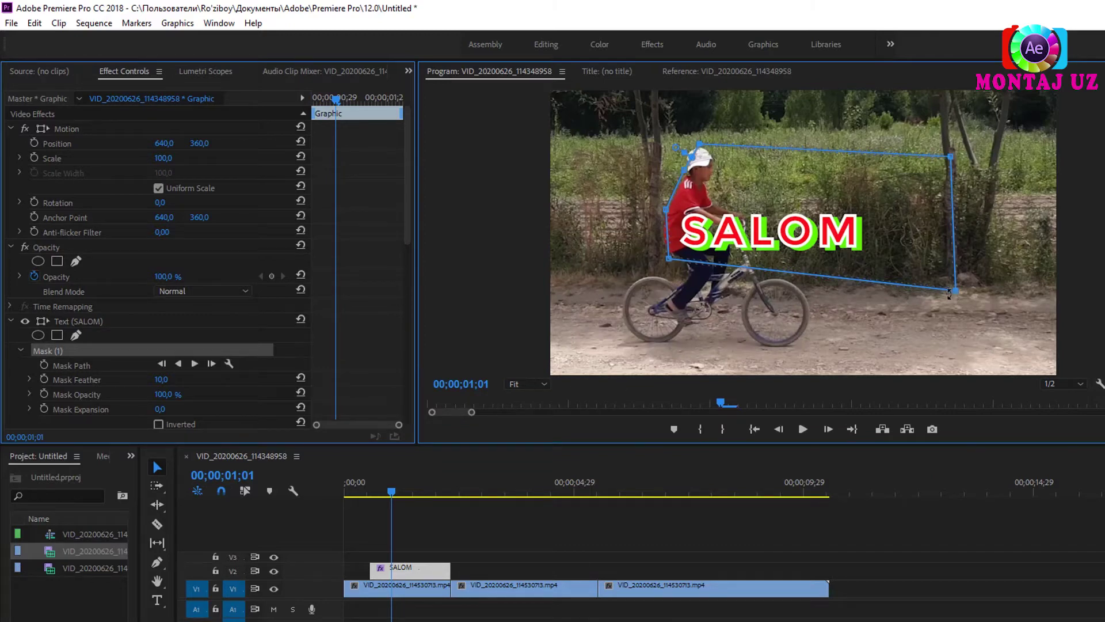
left_click_drag(956, 292, 927, 269)
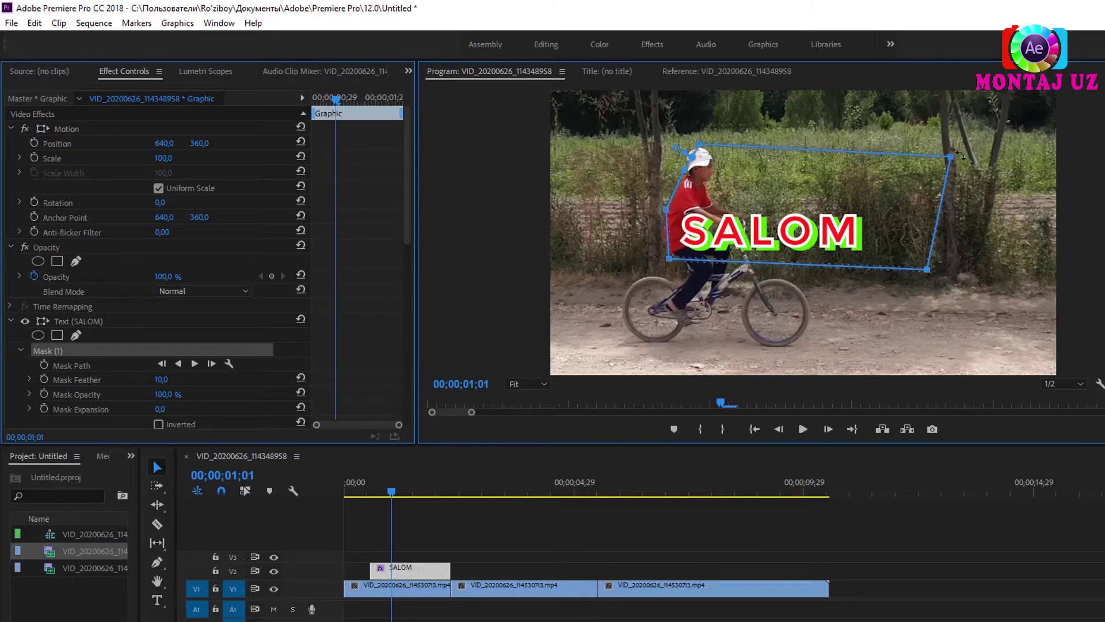
left_click_drag(951, 156, 928, 154)
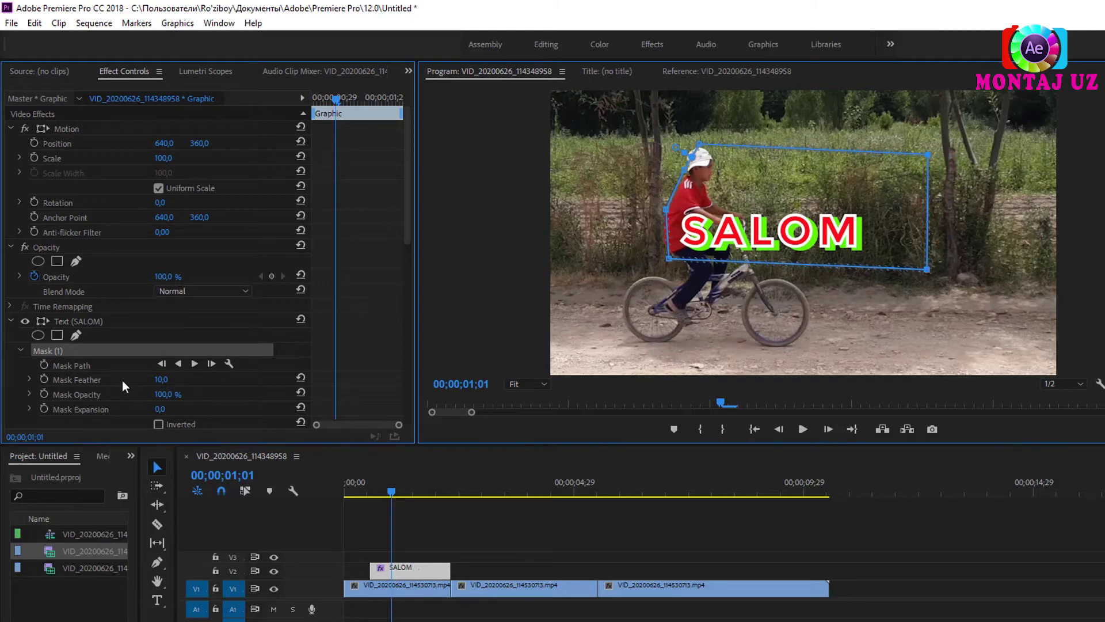
Set Mask Feather to 0 and add a Mask Path keyframe at 01;01
left_click(161, 379)
type("0")
key("Return")
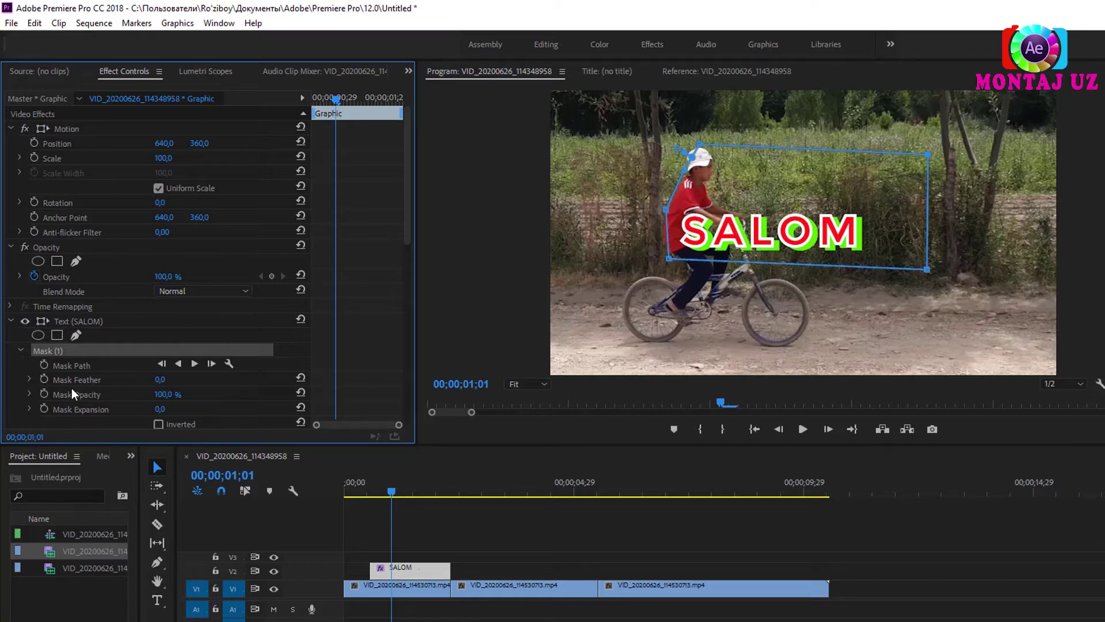
left_click(44, 364)
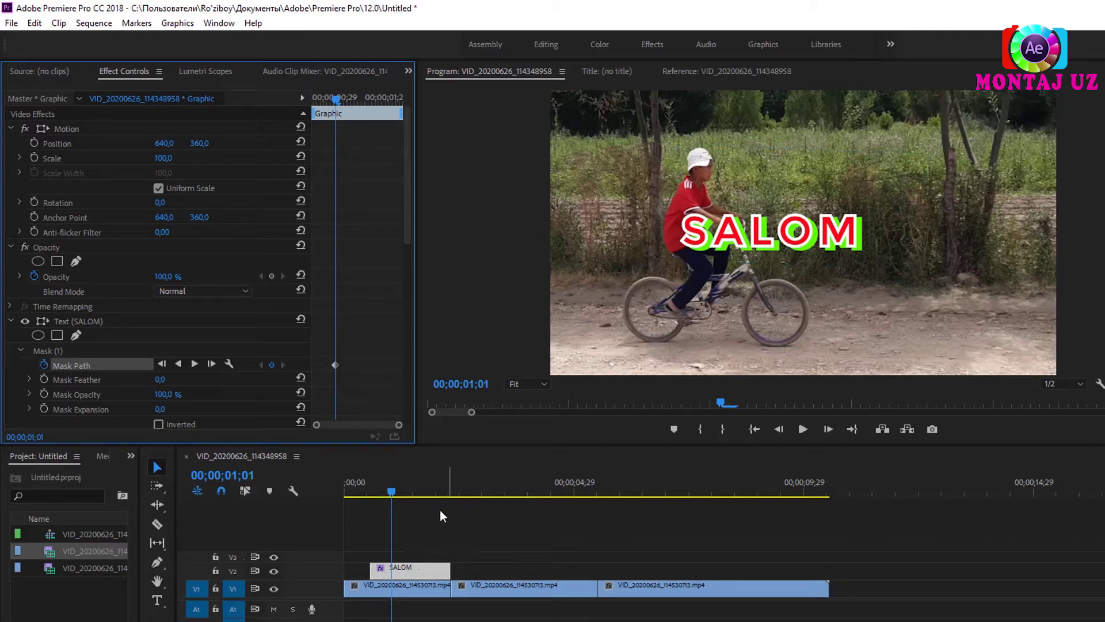
left_click(391, 493)
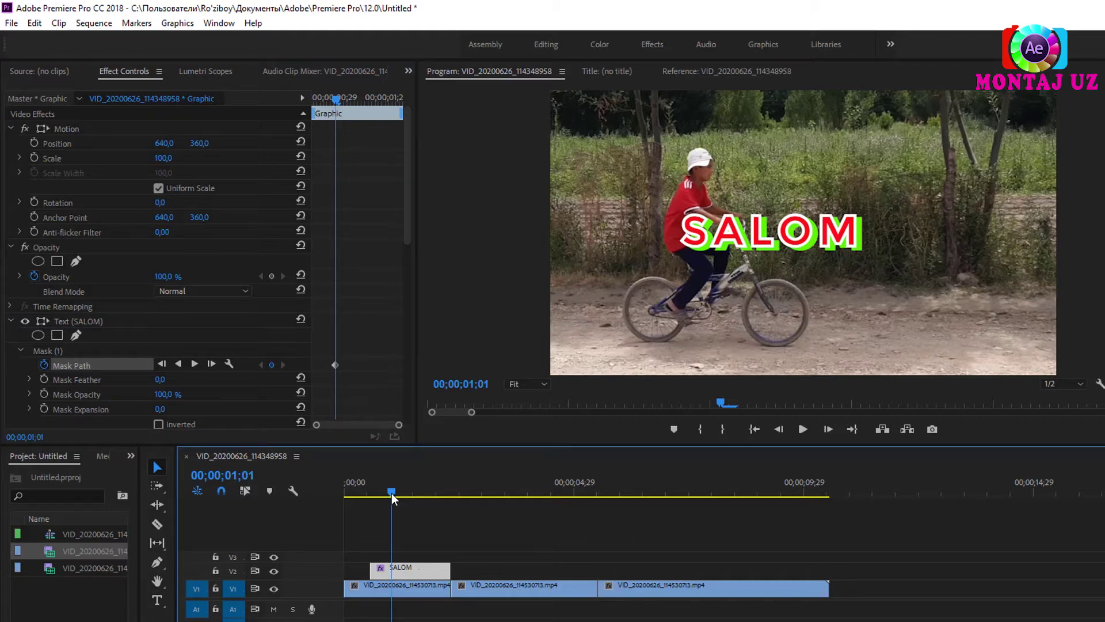
At 01;04, shift the SALOM mask slightly right, briefly toggling inversion to check it
left_click_drag(391, 493, 396, 493)
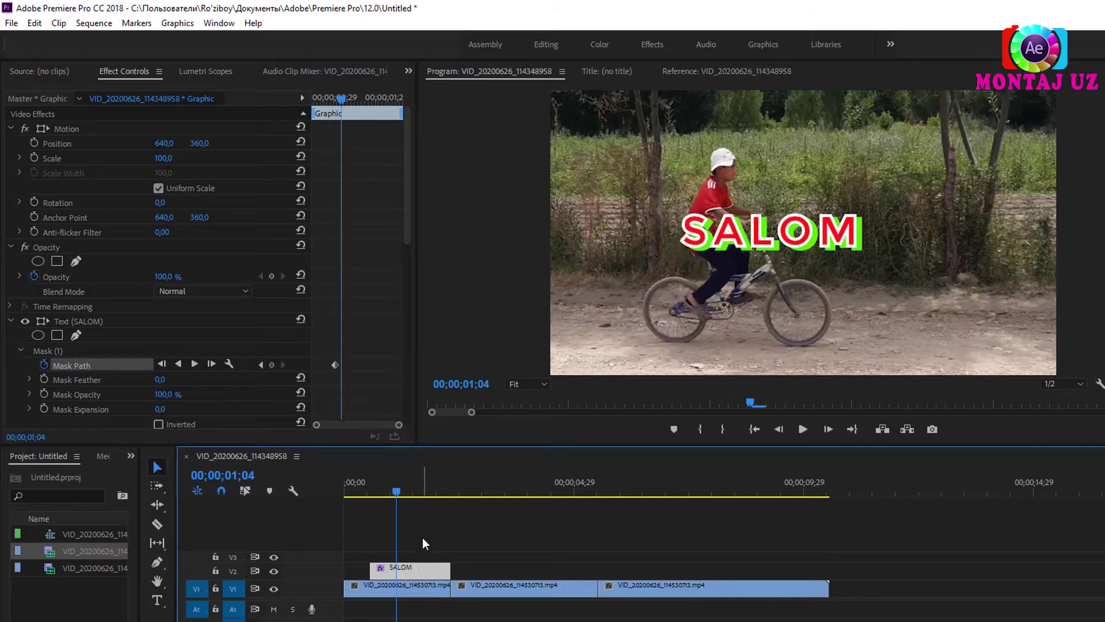
left_click(58, 350)
left_click(751, 210)
left_click_drag(751, 210, 757, 209)
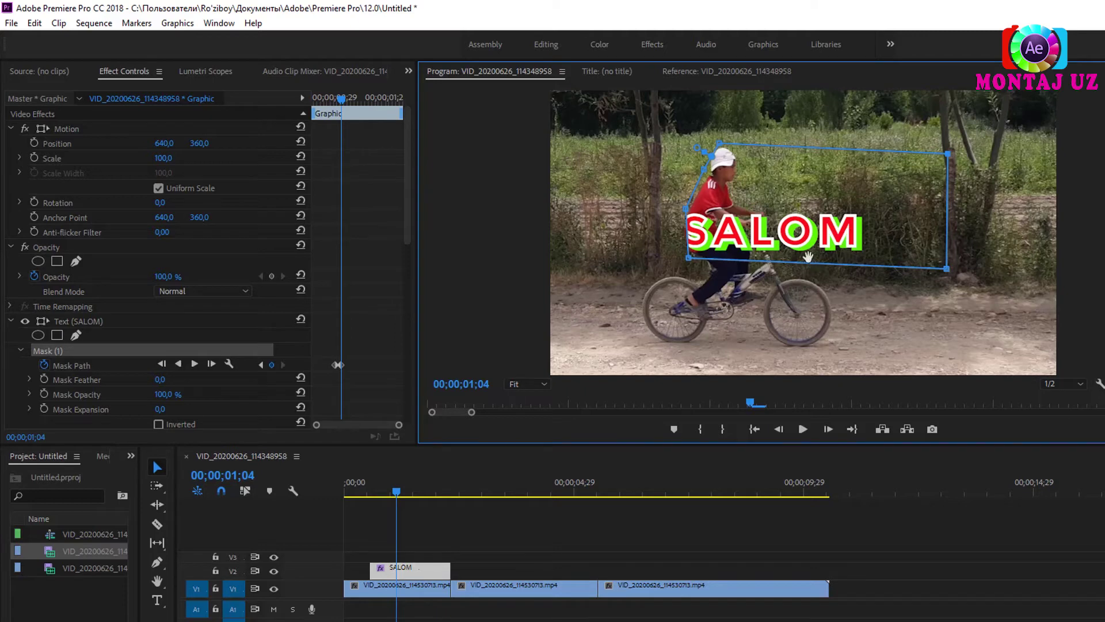
left_click(159, 425)
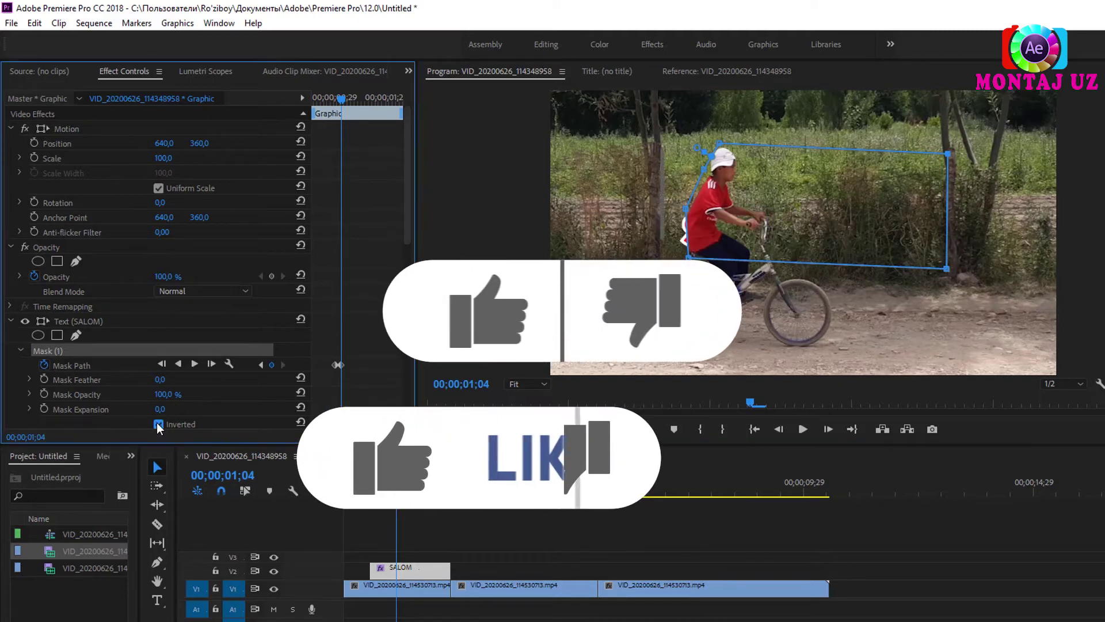
left_click(158, 425)
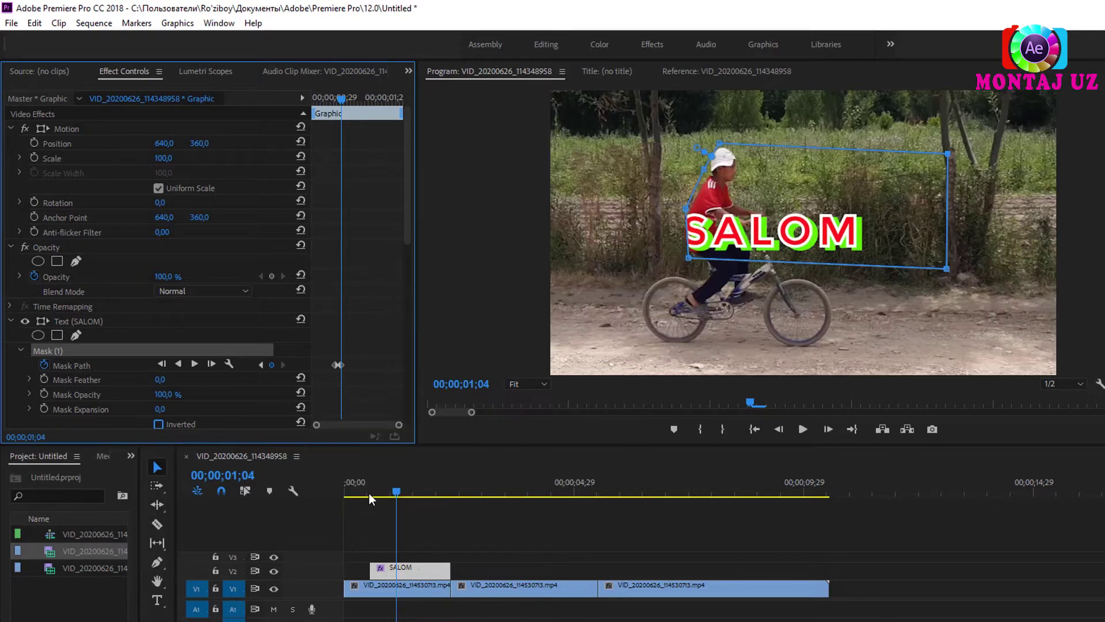
left_click(403, 493)
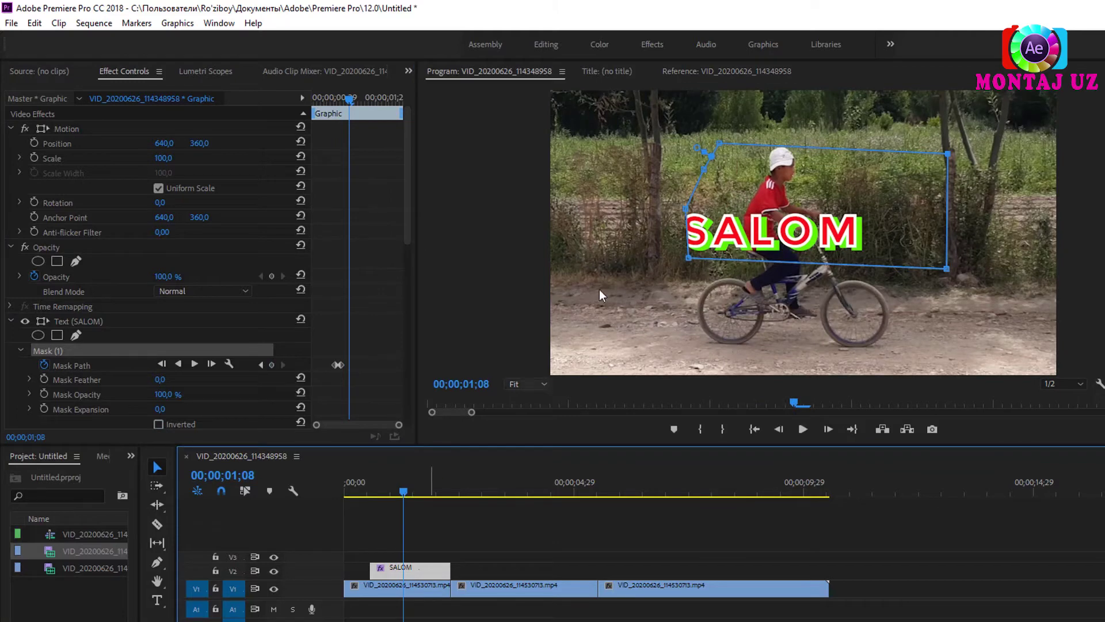
left_click_drag(404, 494, 396, 494)
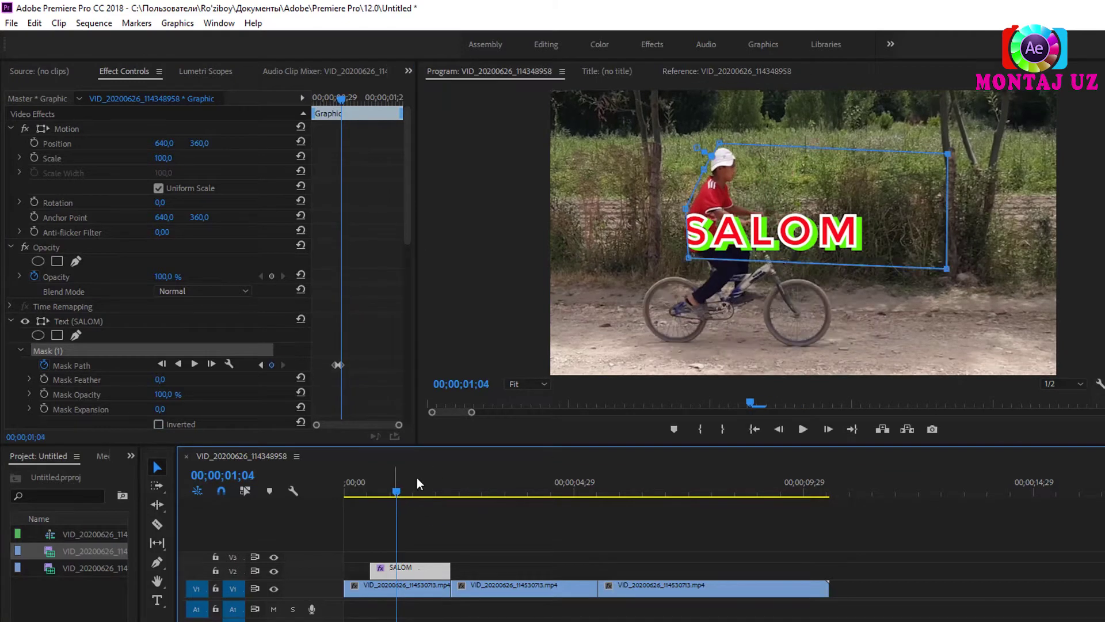
left_click_drag(700, 238, 704, 238)
left_click(398, 495)
Keyframe the mask sliding right with the cyclist at 01;08, 01;15, 01;21 and 01;24
left_click_drag(398, 495, 404, 493)
left_click_drag(735, 219, 792, 218)
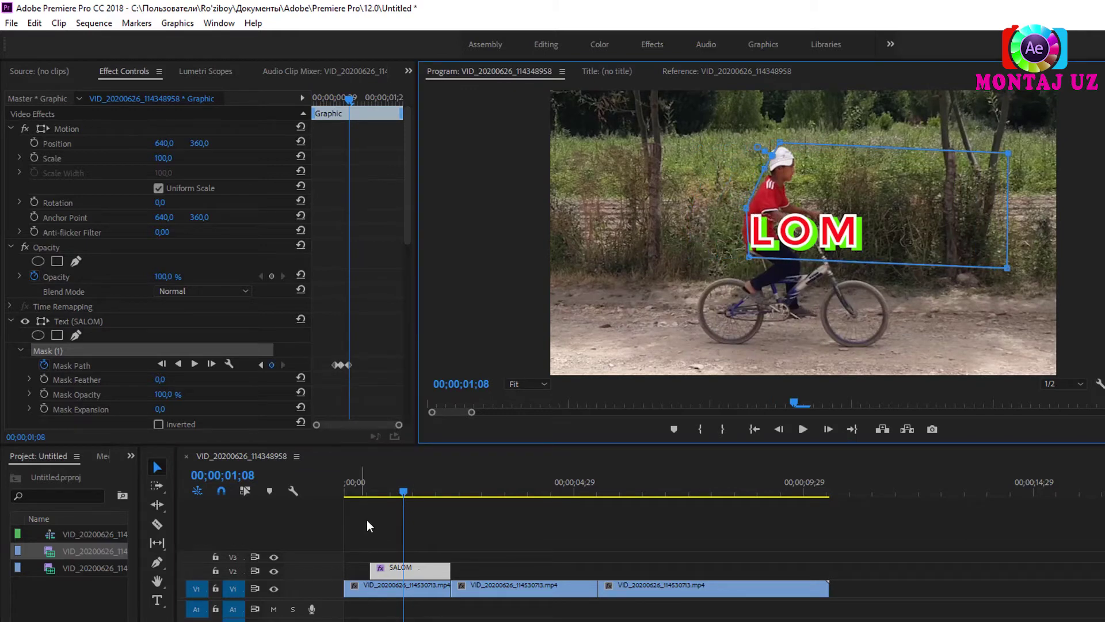
left_click_drag(404, 489, 414, 492)
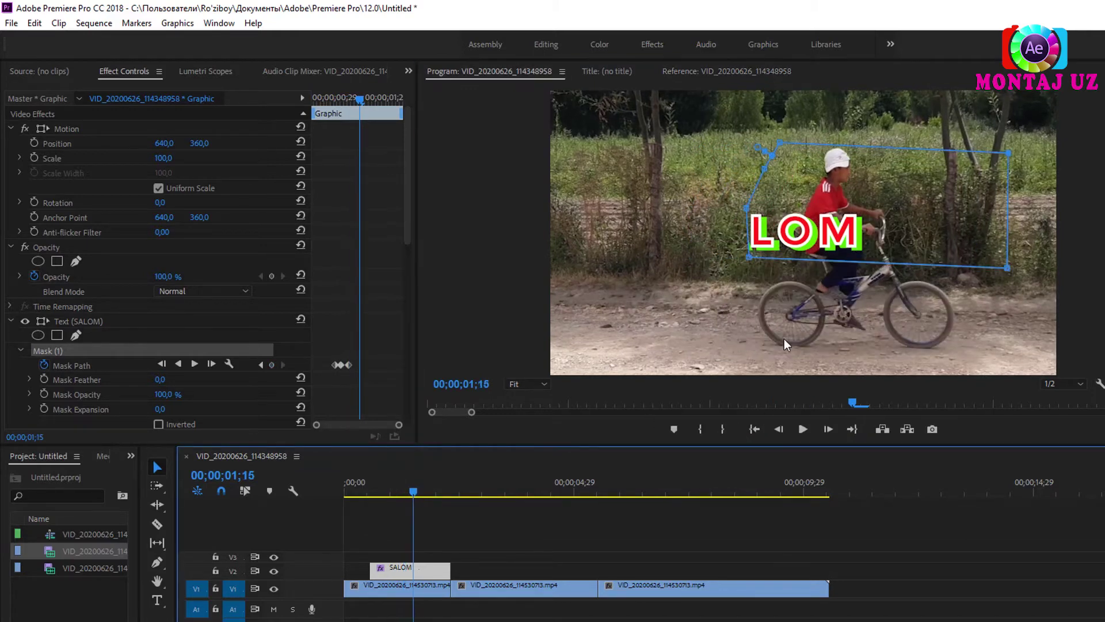
left_click_drag(808, 214, 863, 214)
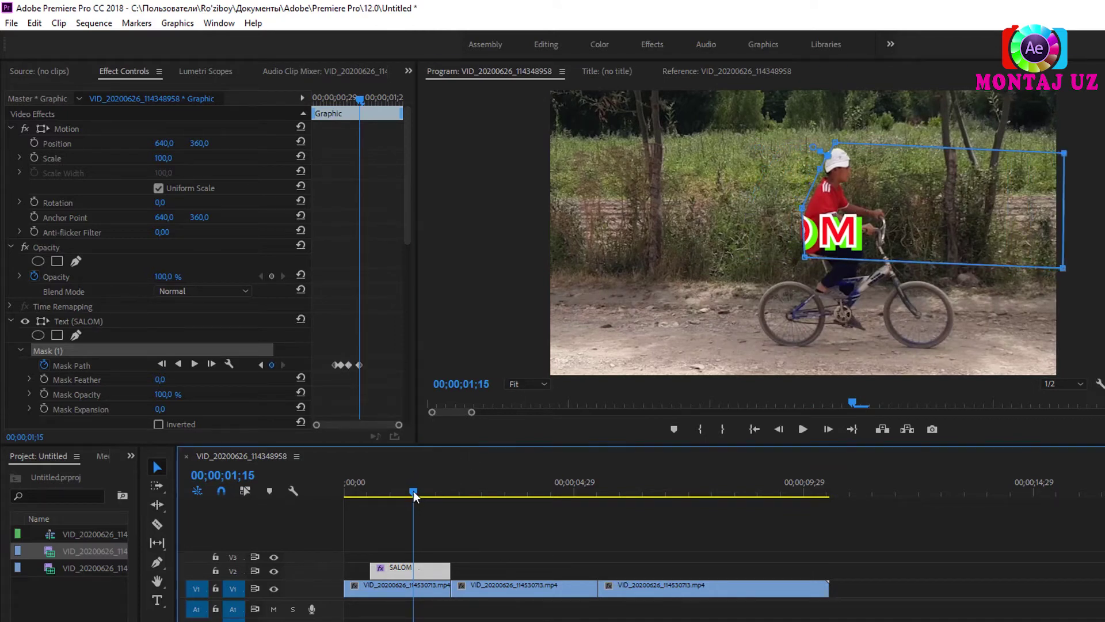
left_click_drag(414, 492, 423, 492)
left_click_drag(850, 210, 918, 206)
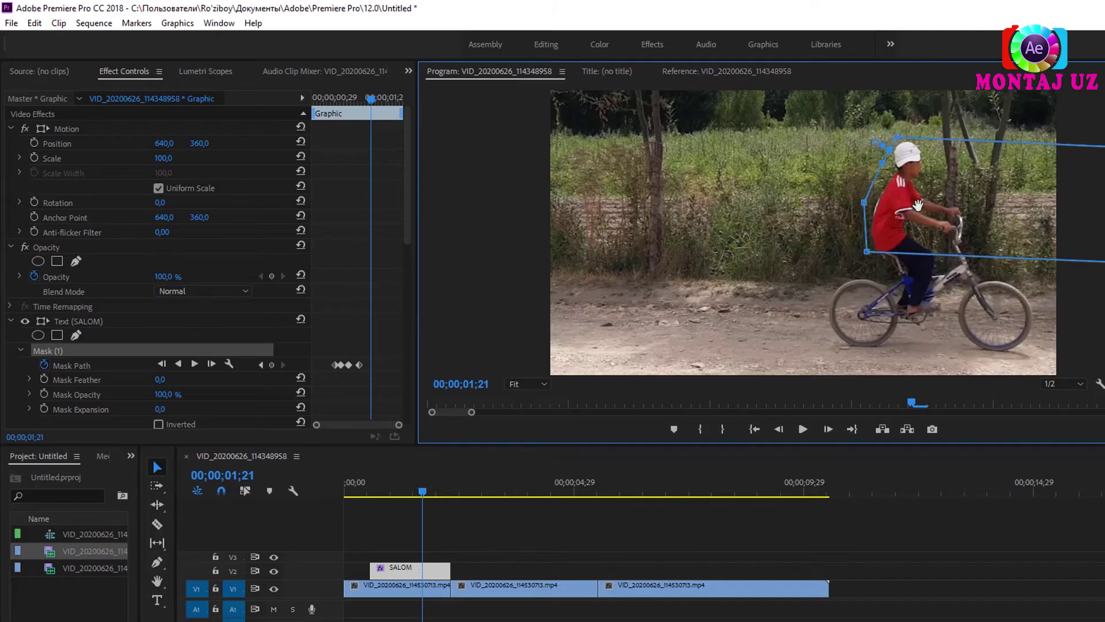
left_click_drag(423, 492, 427, 492)
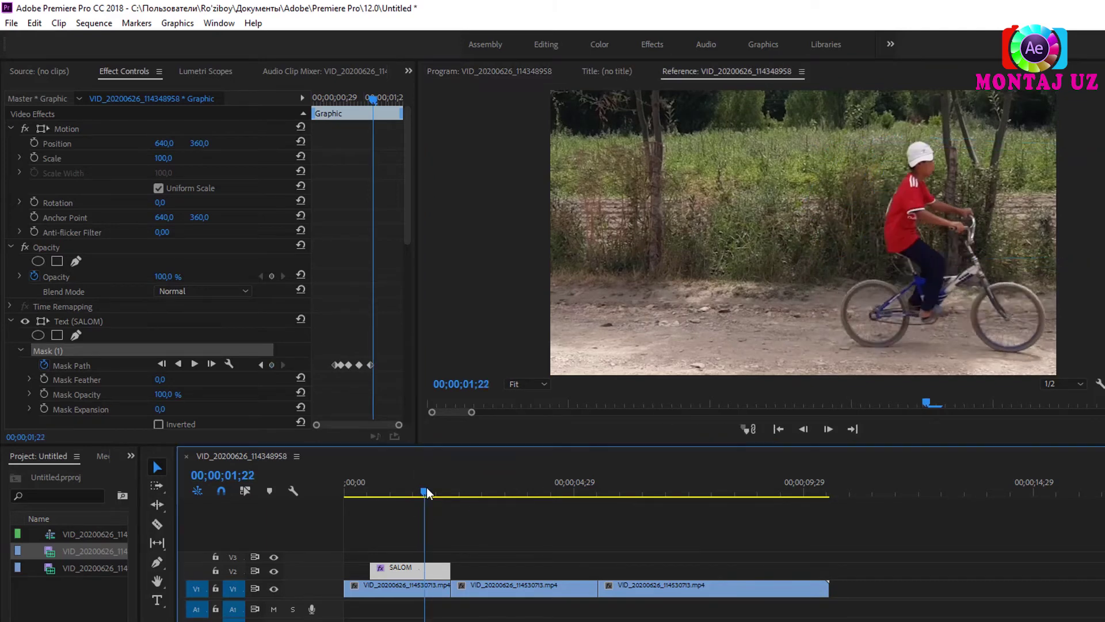
left_click_drag(910, 222, 944, 227)
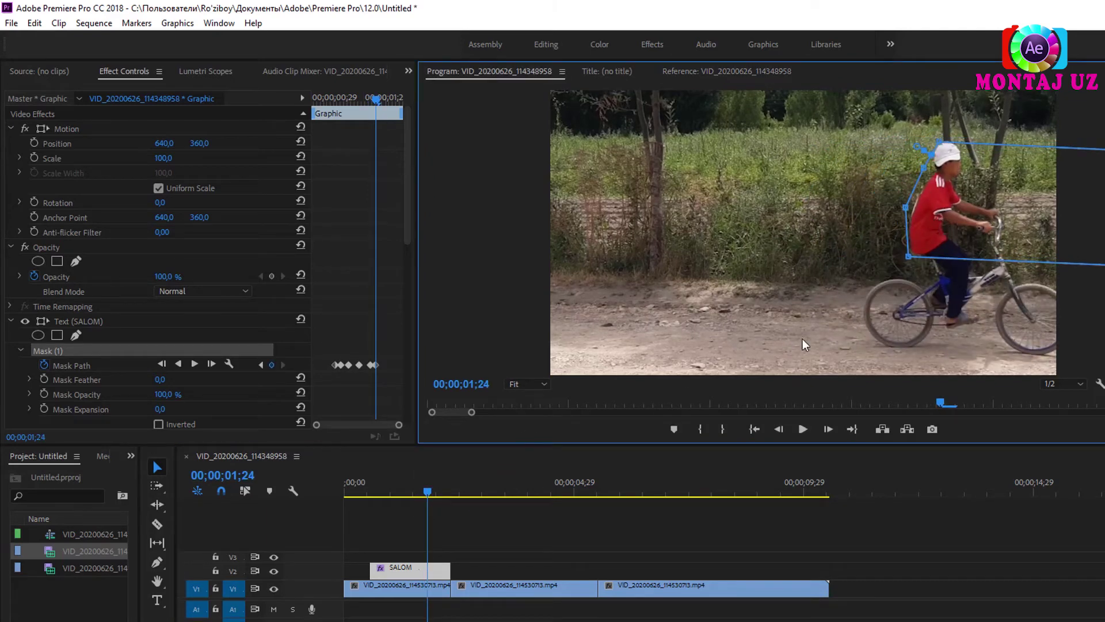
left_click(351, 489)
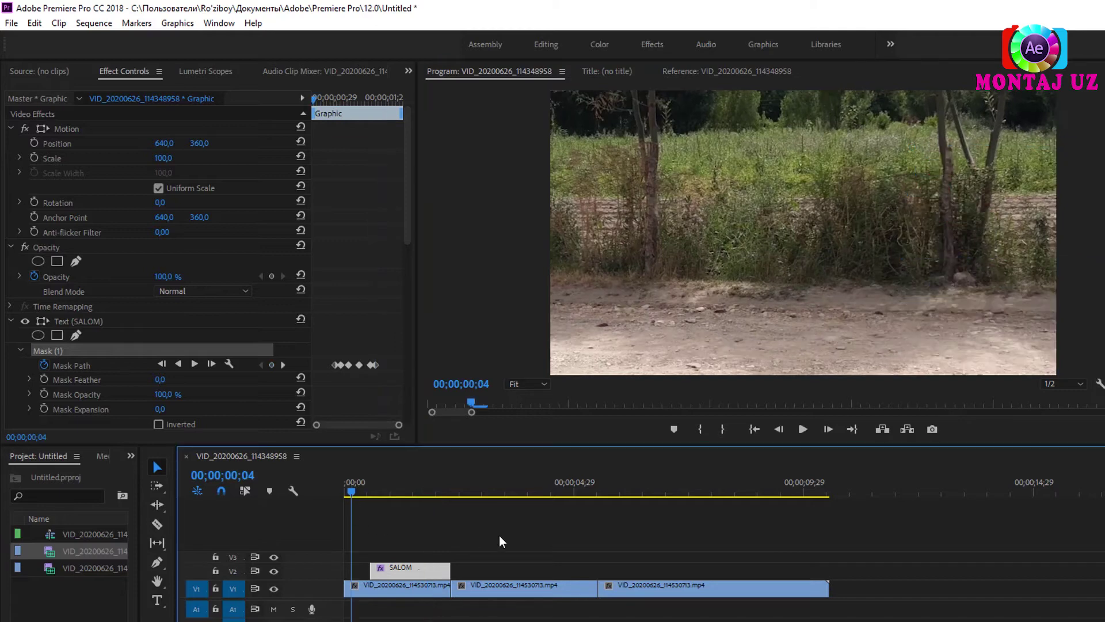
Play the sequence, then invert the SALOM mask and undo it to compare
left_click(510, 533)
key("space")
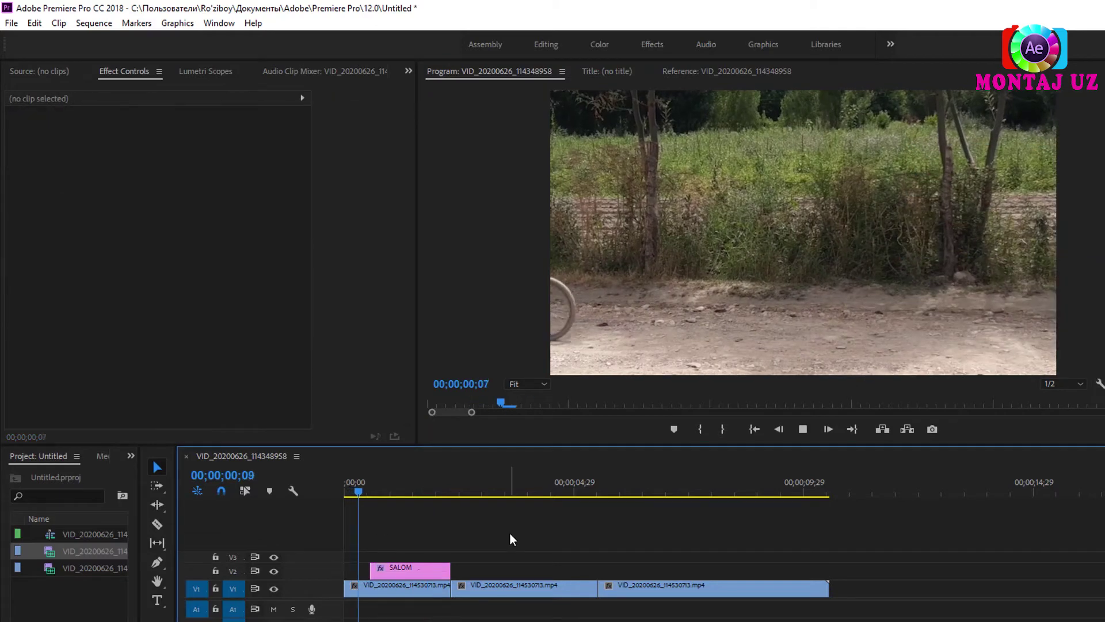
key("space")
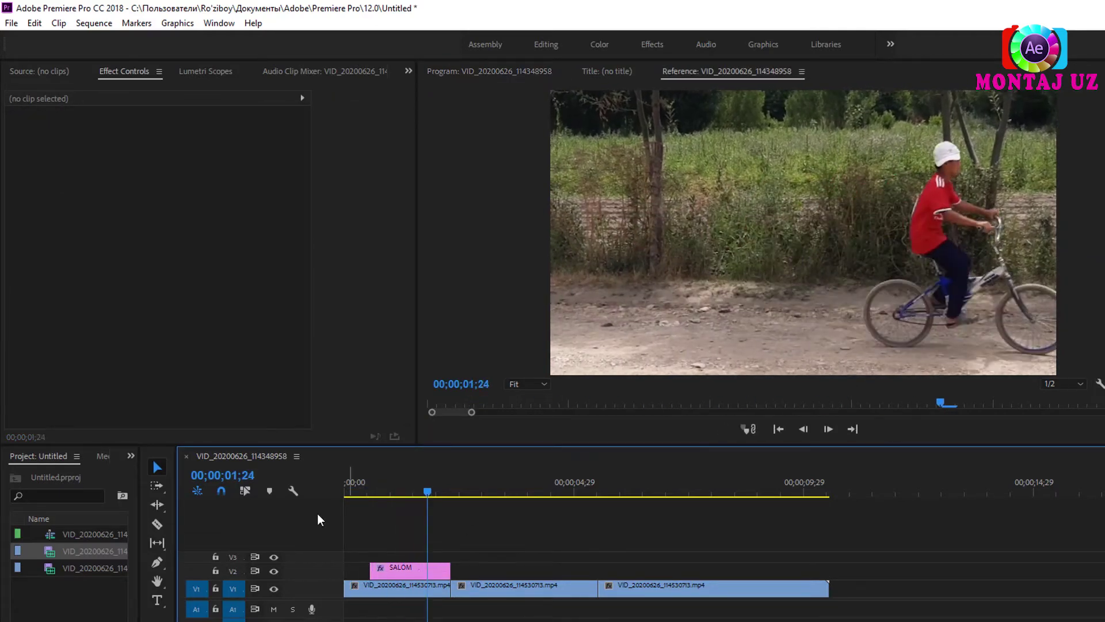
left_click_drag(425, 496, 376, 489)
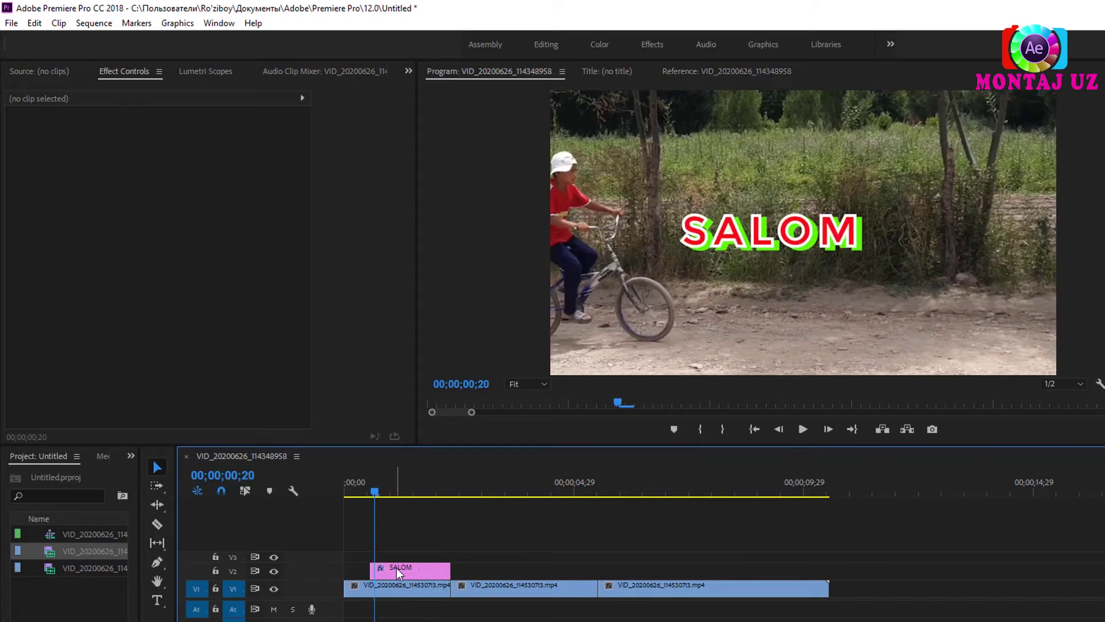
left_click(399, 571)
scroll(86, 366, "down", 3)
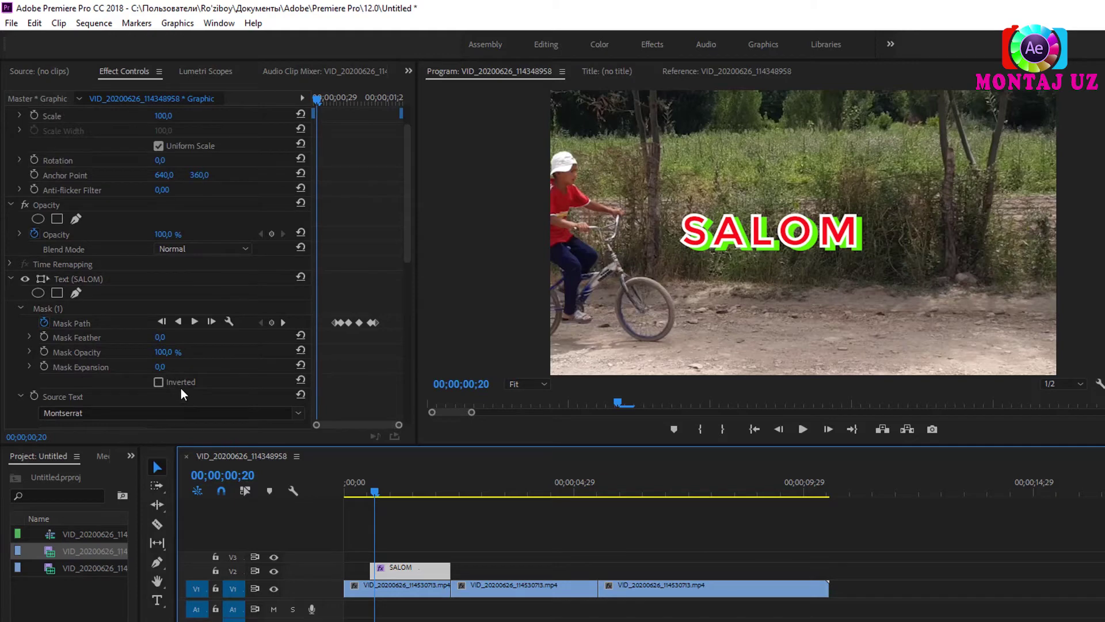
left_click(158, 382)
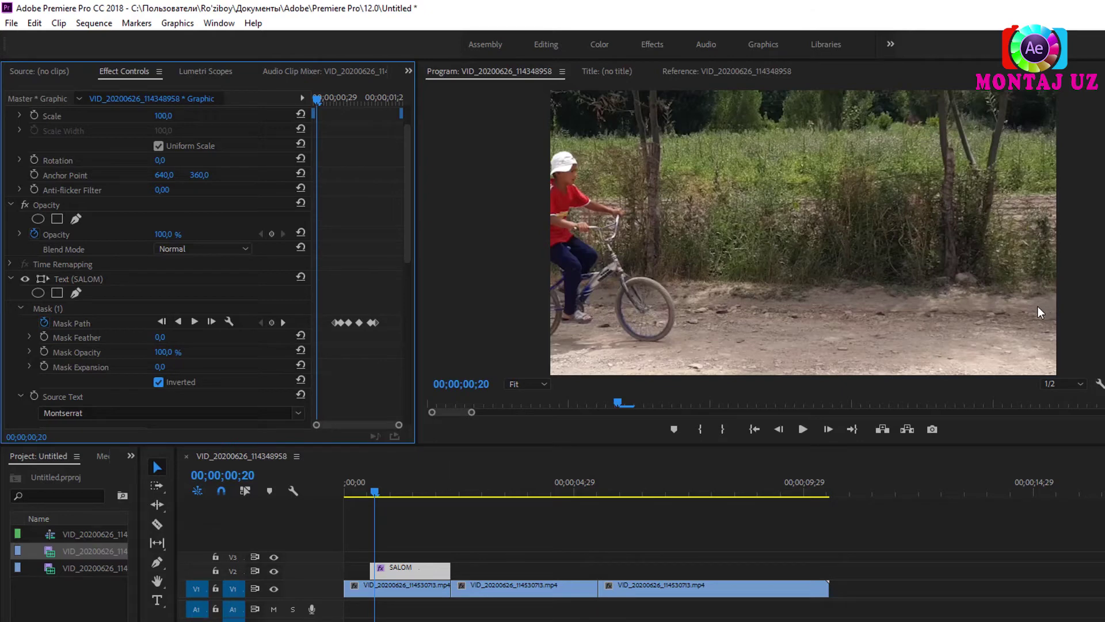
key("ctrl+z")
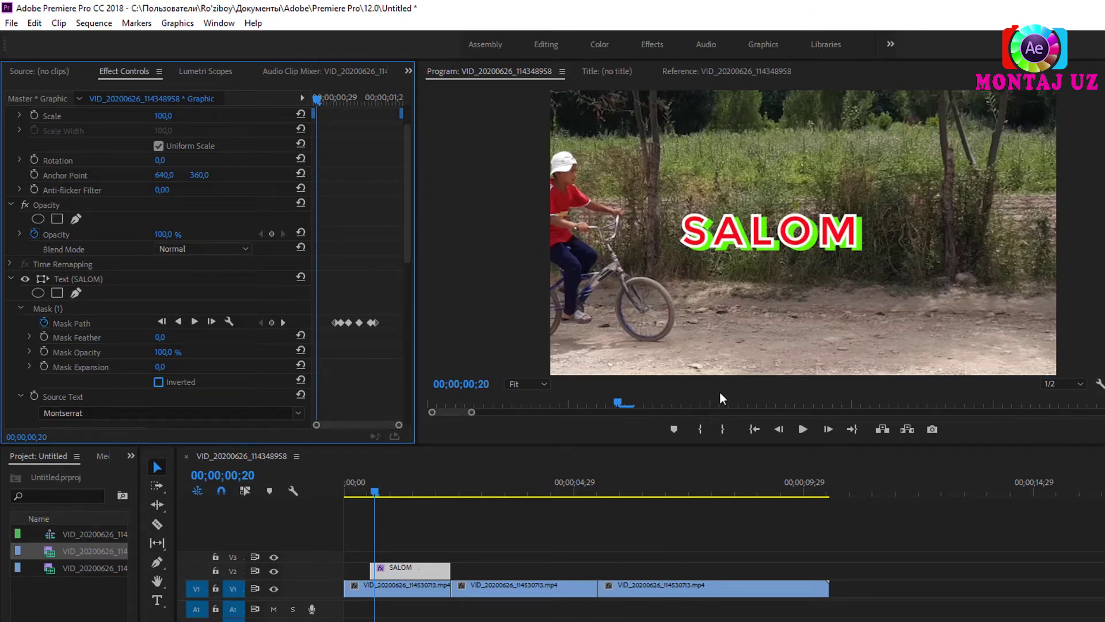
Re-enable SALOM mask inversion, preview it, and park the playhead at 00;00;02;17
left_click(353, 497)
key("space")
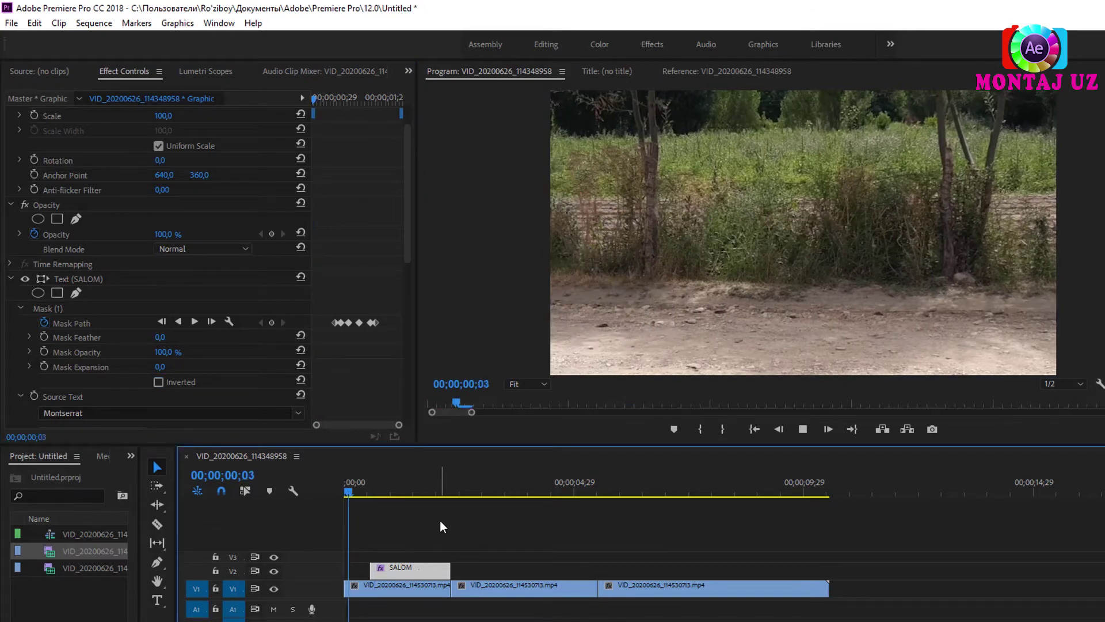
key("space")
left_click(158, 383)
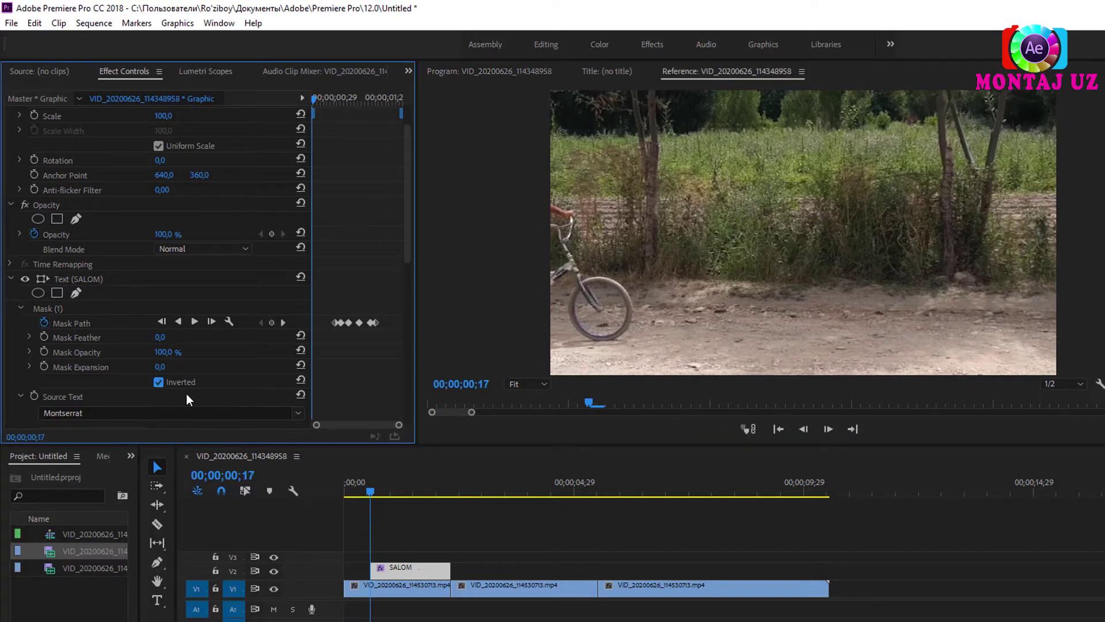
left_click(428, 538)
left_click(366, 488)
left_click_drag(363, 487, 356, 490)
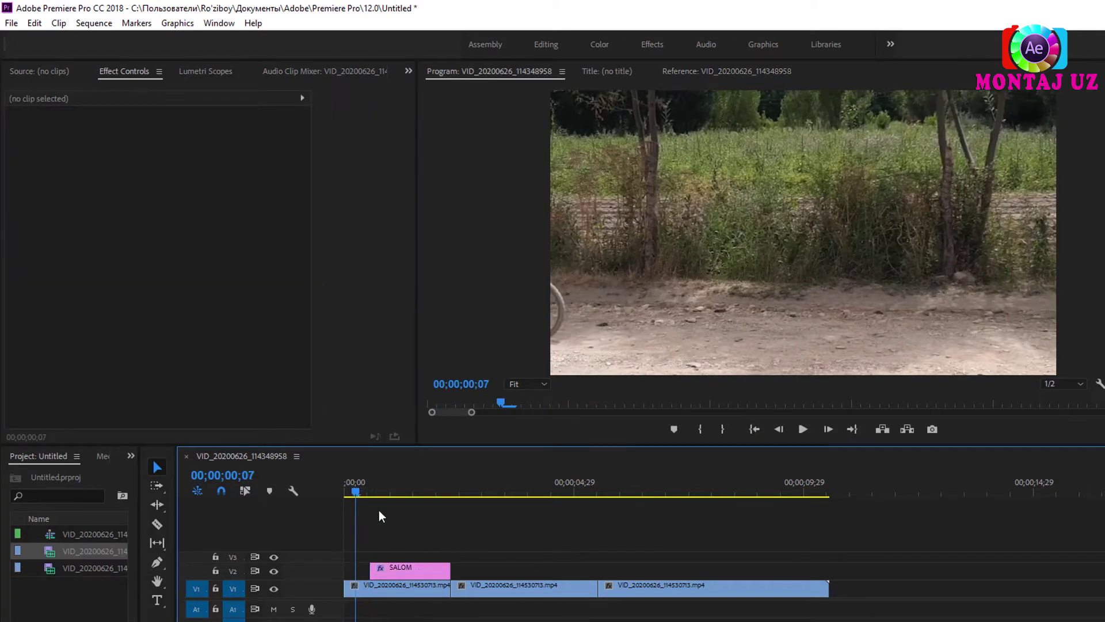
left_click(408, 572)
key("space")
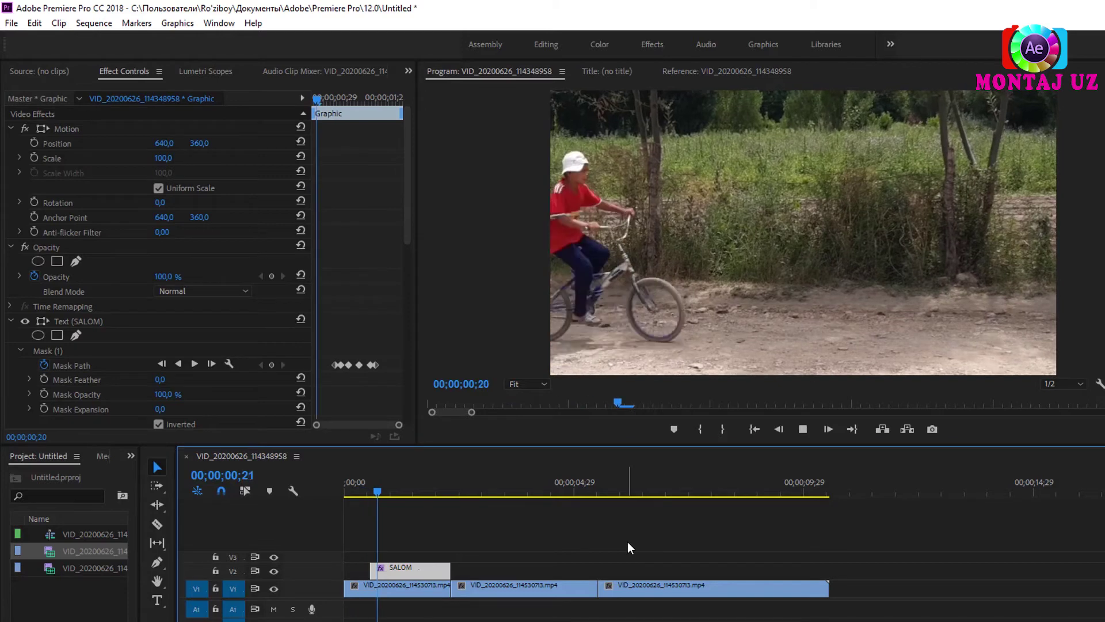
key("space")
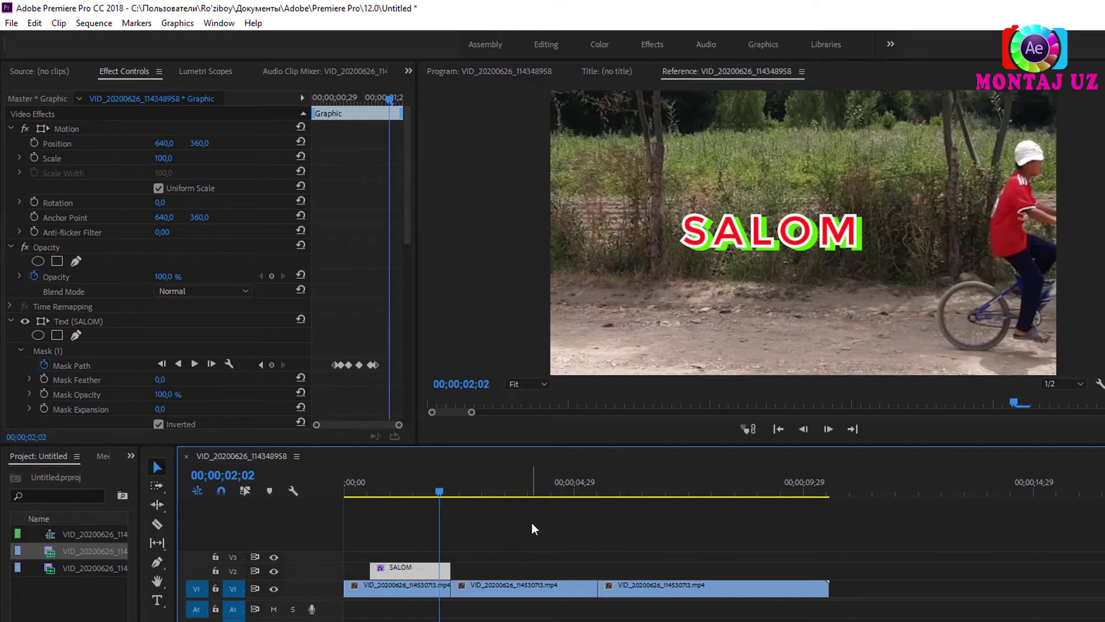
left_click(465, 489)
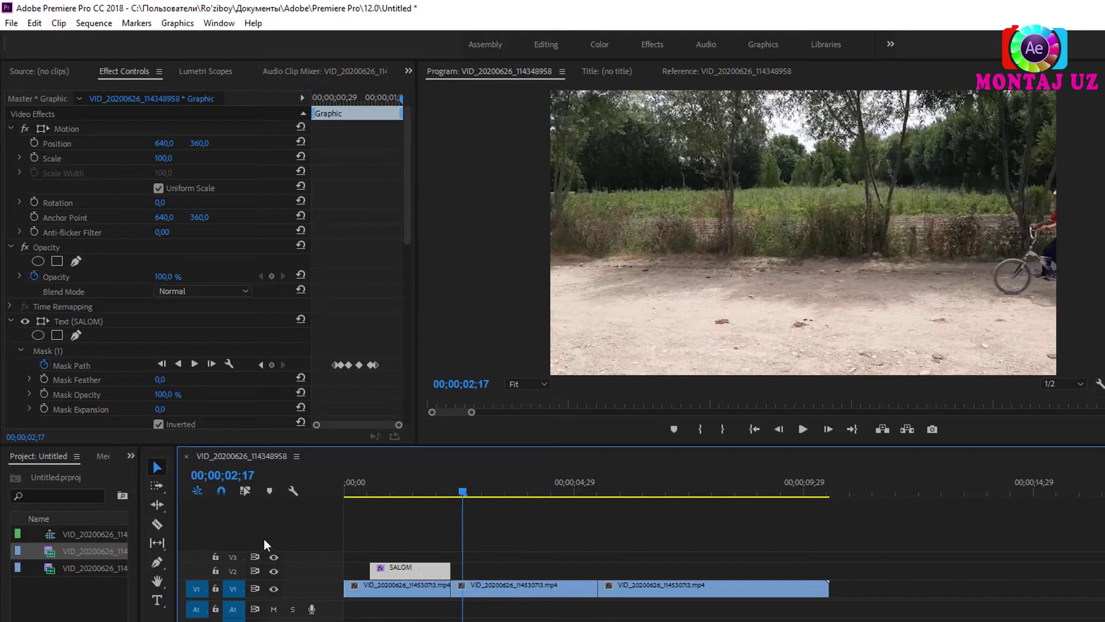
Add a DO'STLAR text title and move it left toward the frame centre
left_click(156, 599)
left_click(737, 260)
type("D")
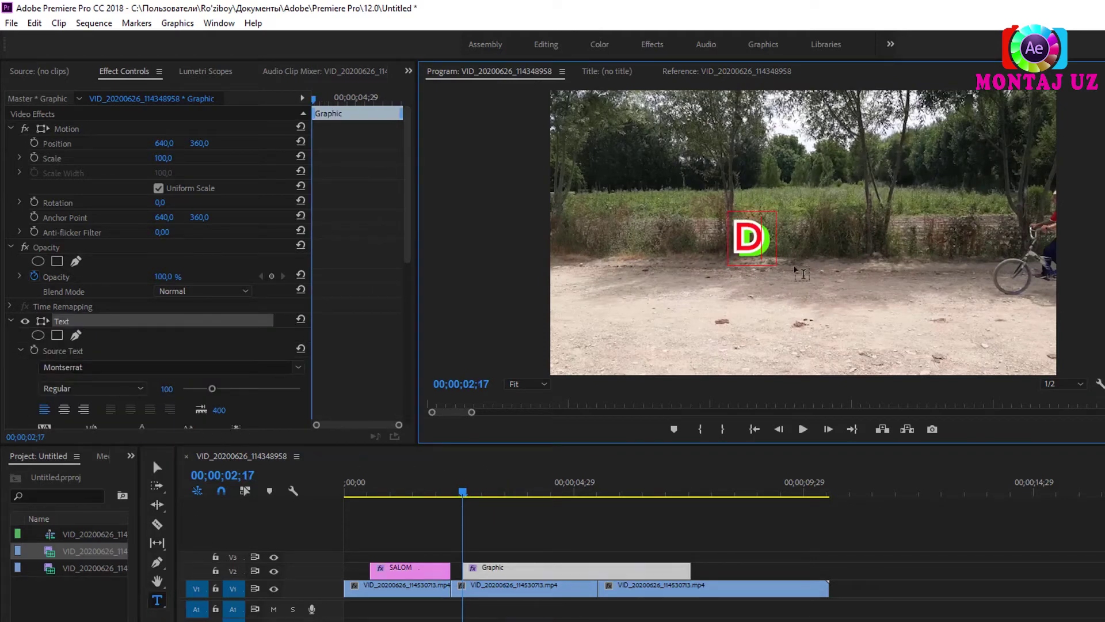
type("O'")
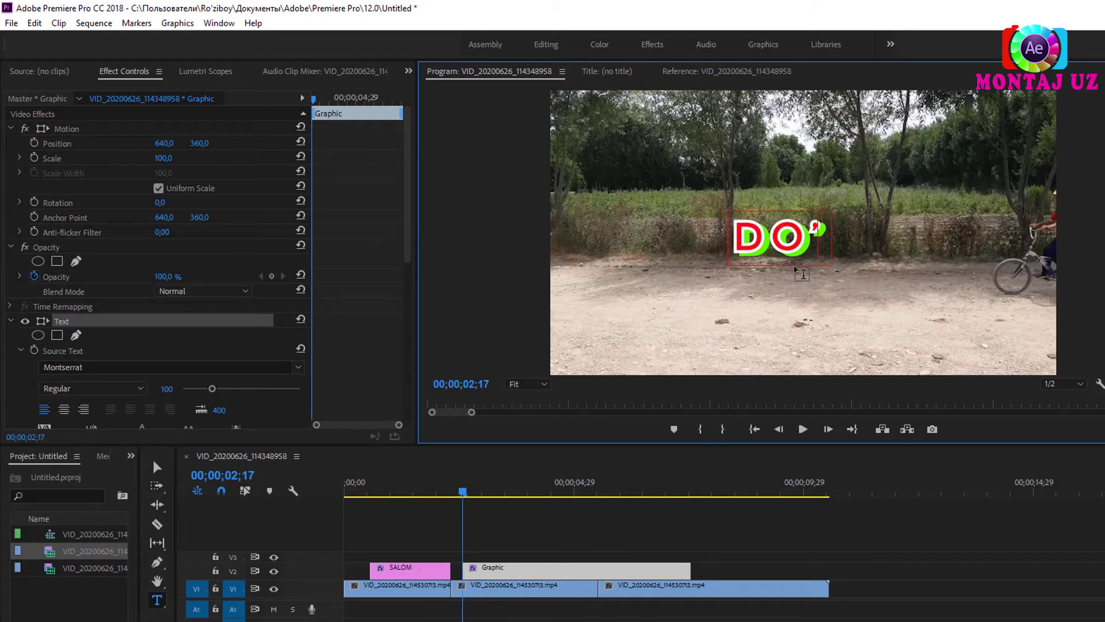
type("STLA")
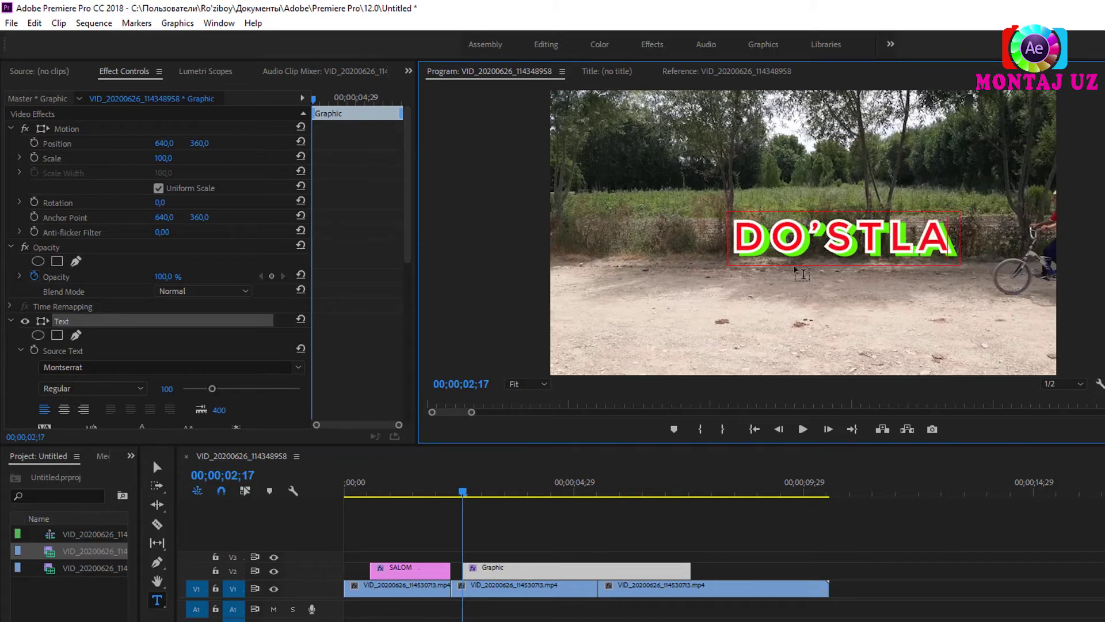
type("R")
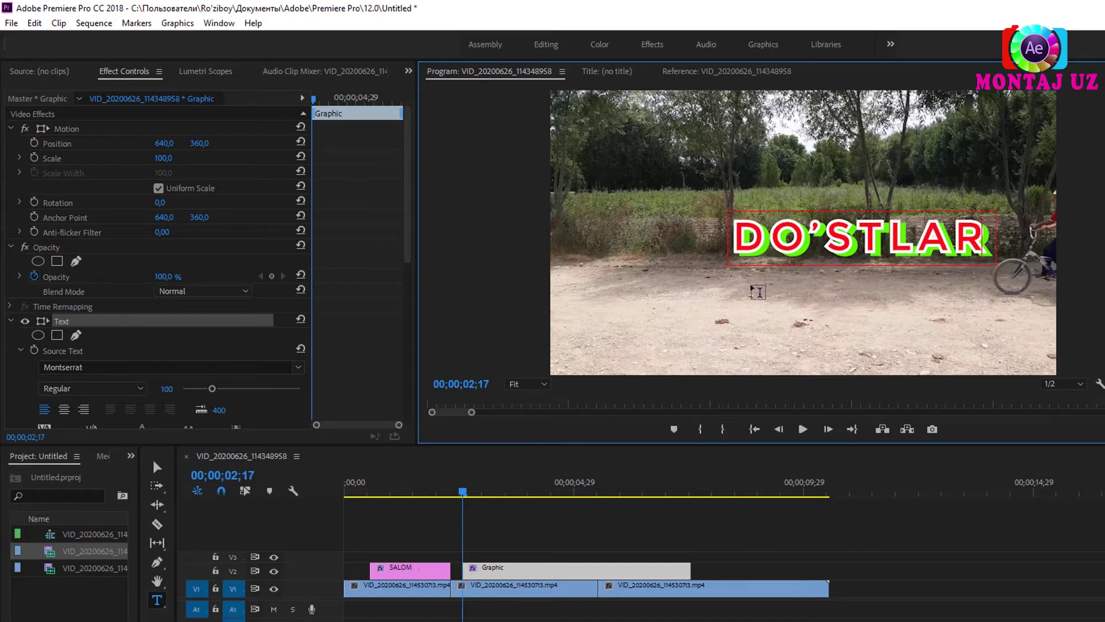
left_click(157, 467)
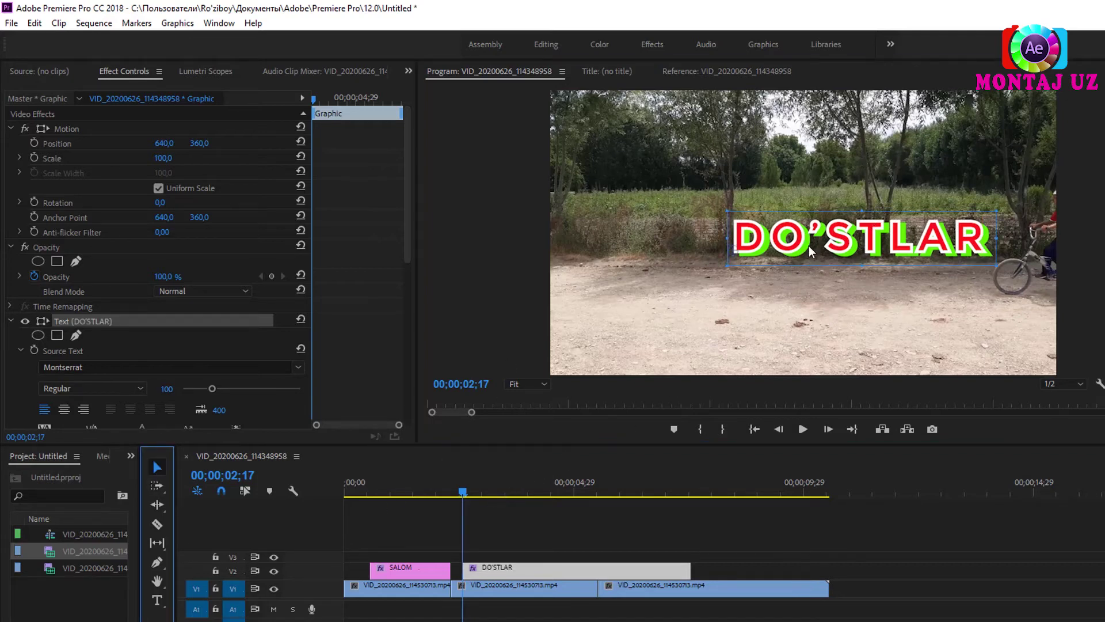
left_click_drag(810, 247, 762, 248)
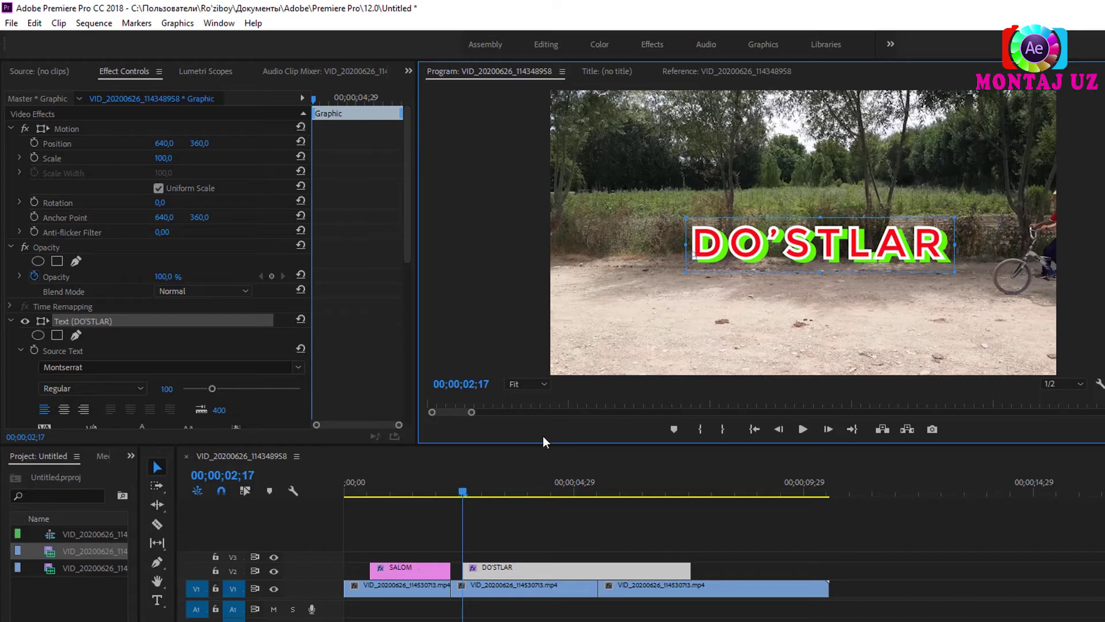
Razor DO'STLAR at the second video clip's end and delete the tail
key("c")
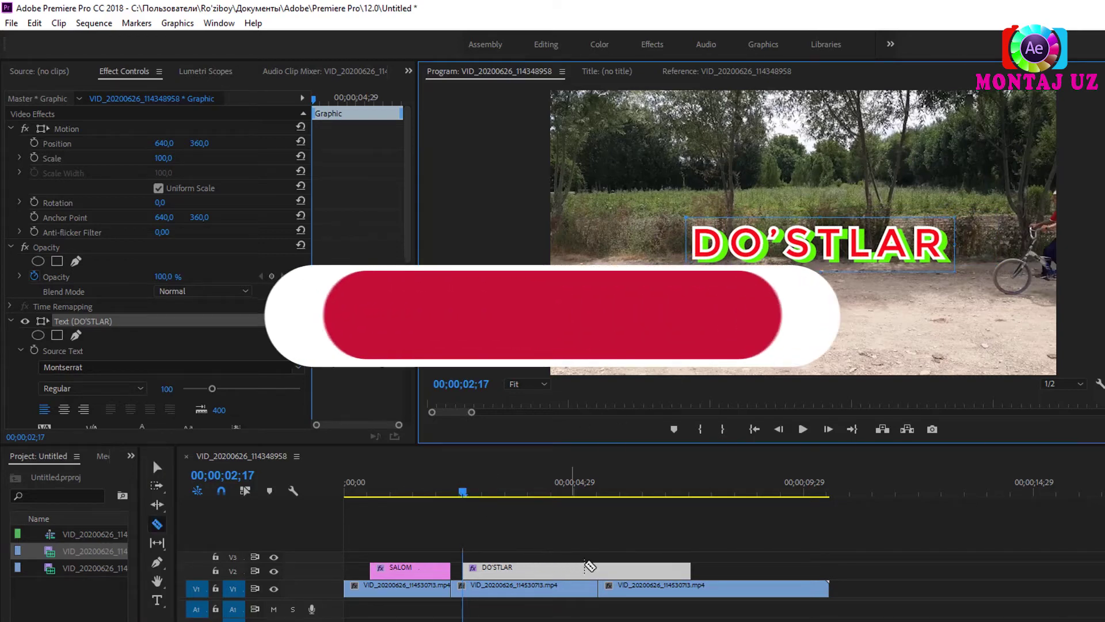
left_click(600, 575)
key("v")
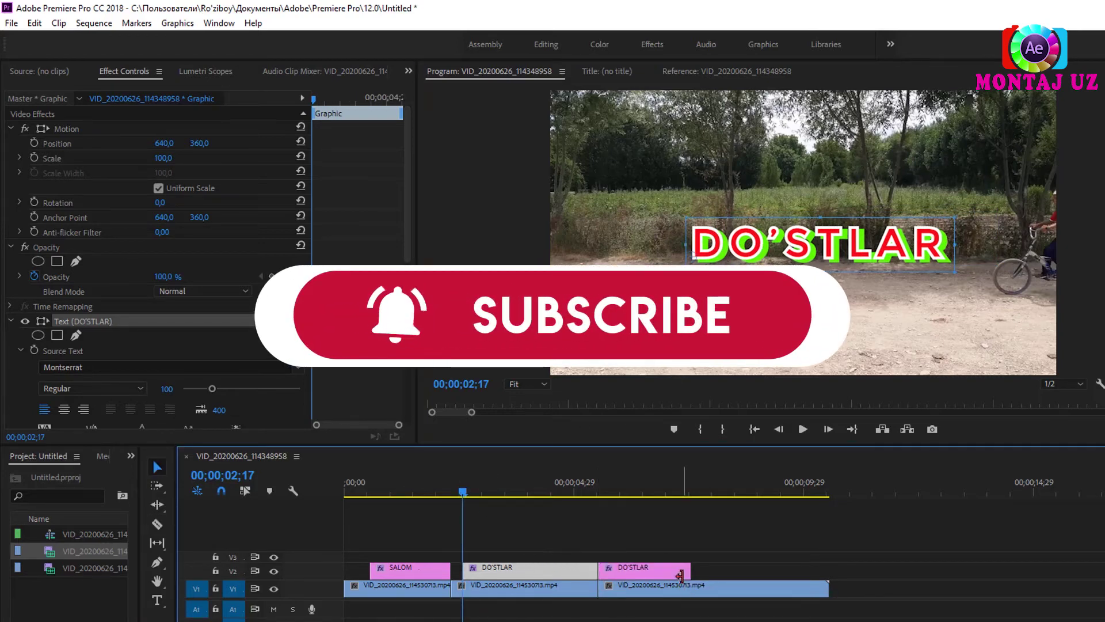
left_click(679, 573)
key("Delete")
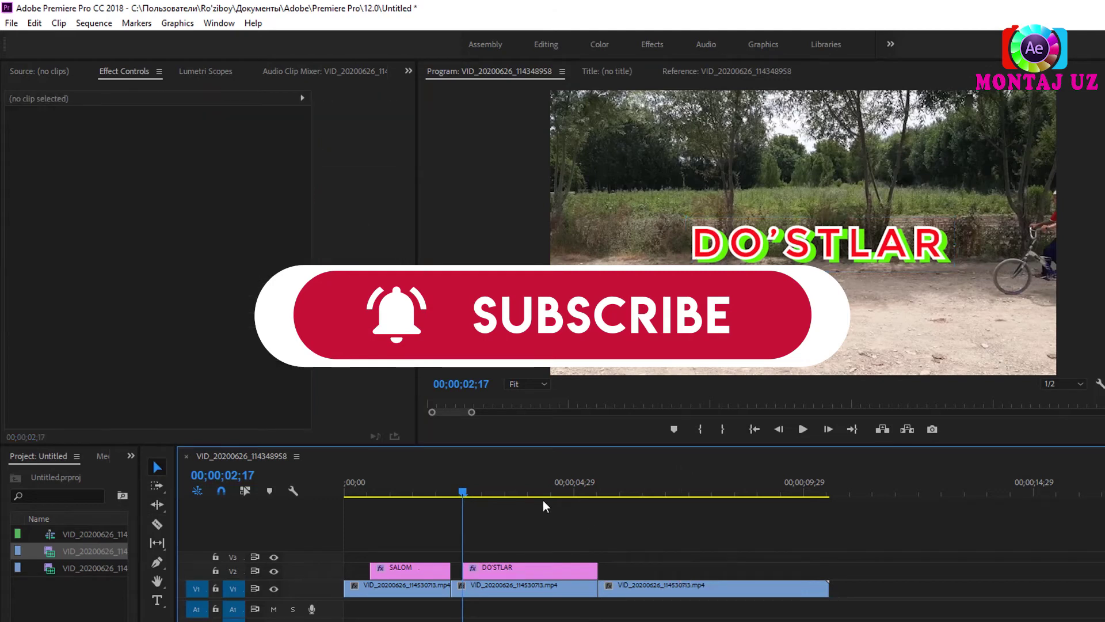
Cut DO'STLAR at 00;00;03;07 and delete the piece before that frame
left_click_drag(461, 493, 496, 493)
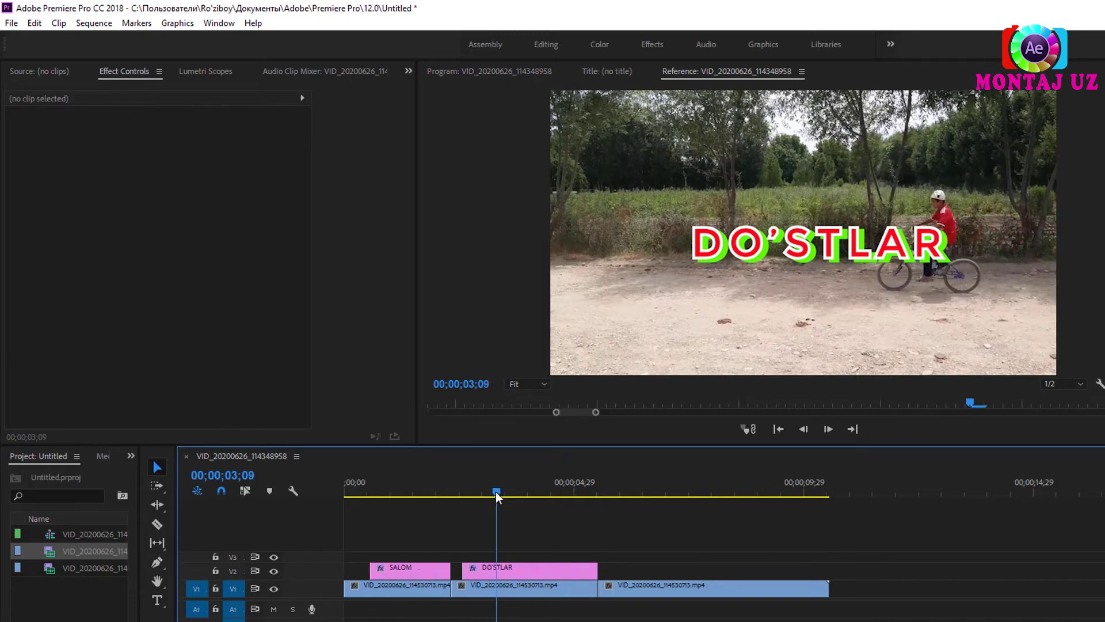
left_click_drag(491, 483, 493, 489)
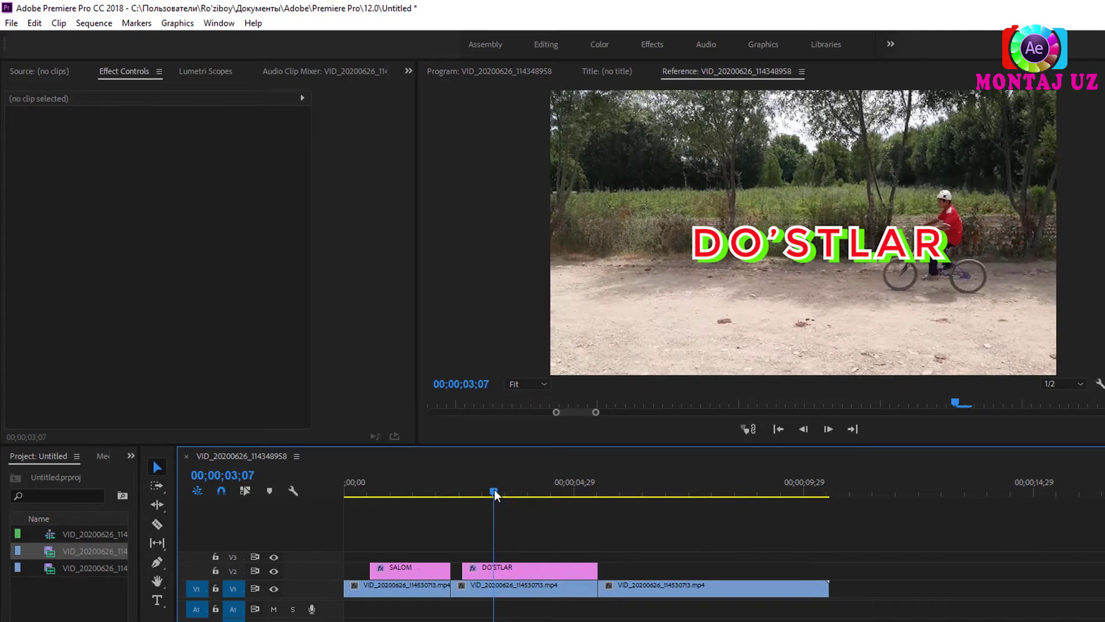
key("c")
left_click(494, 570)
key("v")
left_click(474, 573)
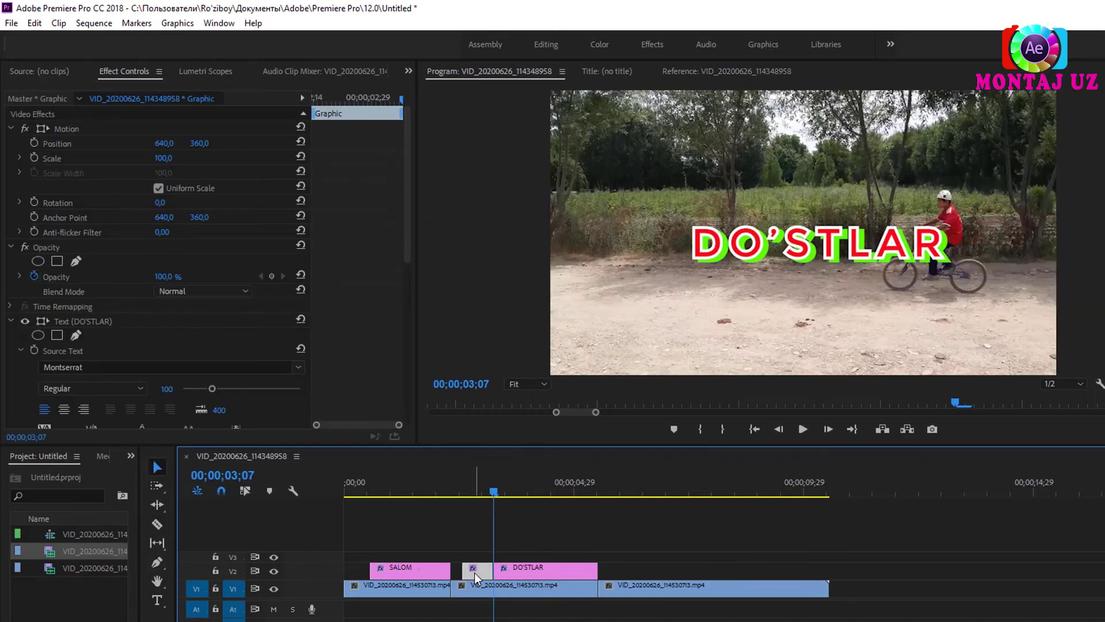
key("Delete")
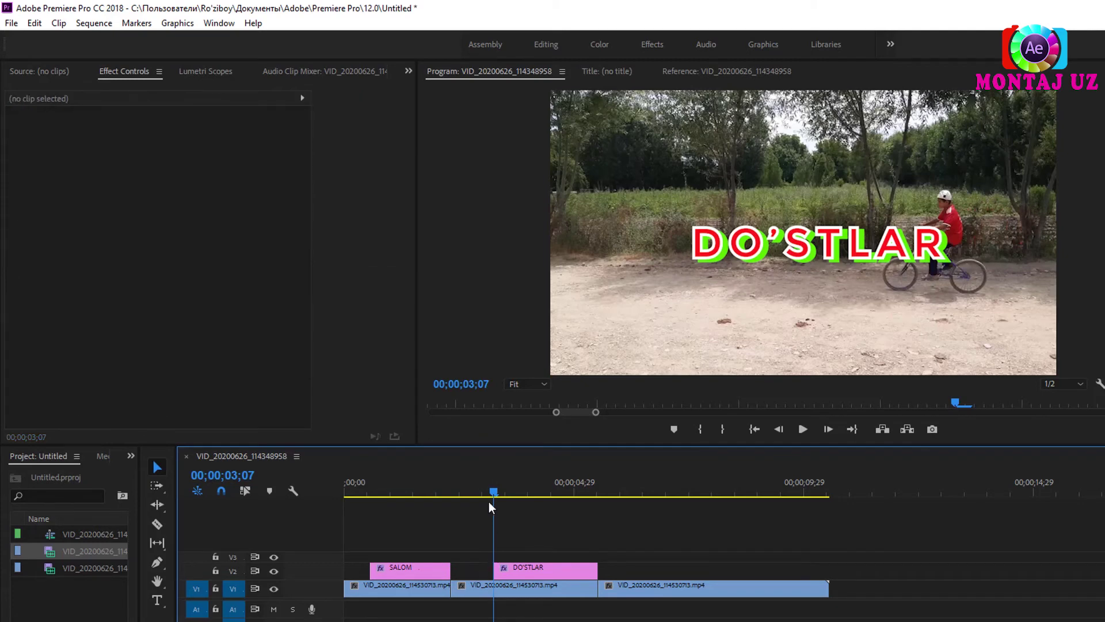
left_click(528, 573)
At 100% monitor zoom, draw a freeform mask on the DO'STLAR text along the boy's side
left_click(77, 335)
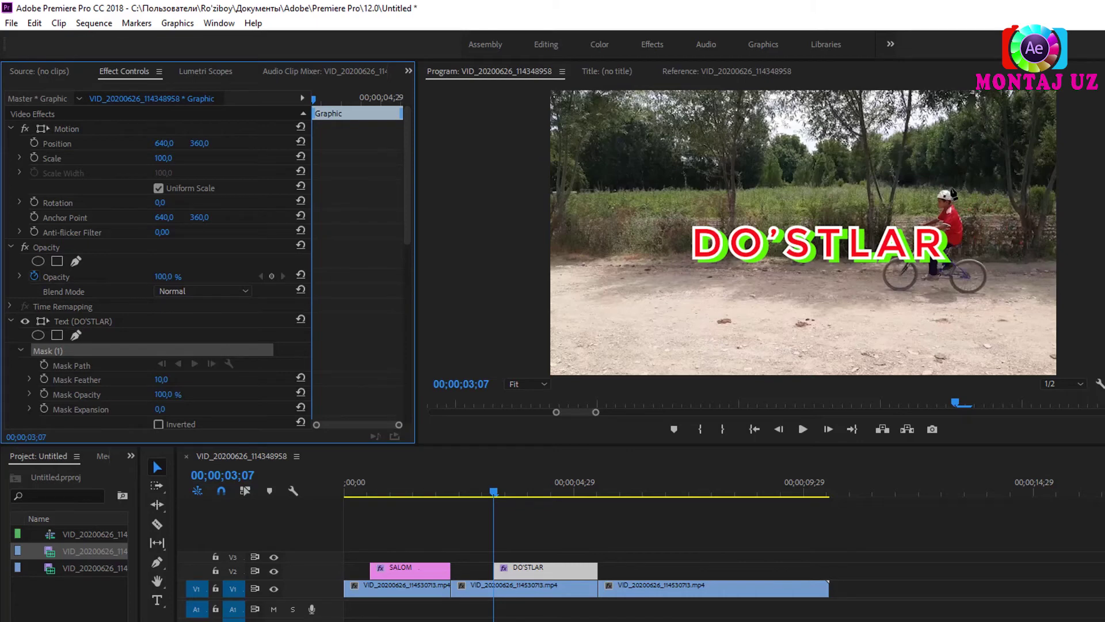
left_click(545, 388)
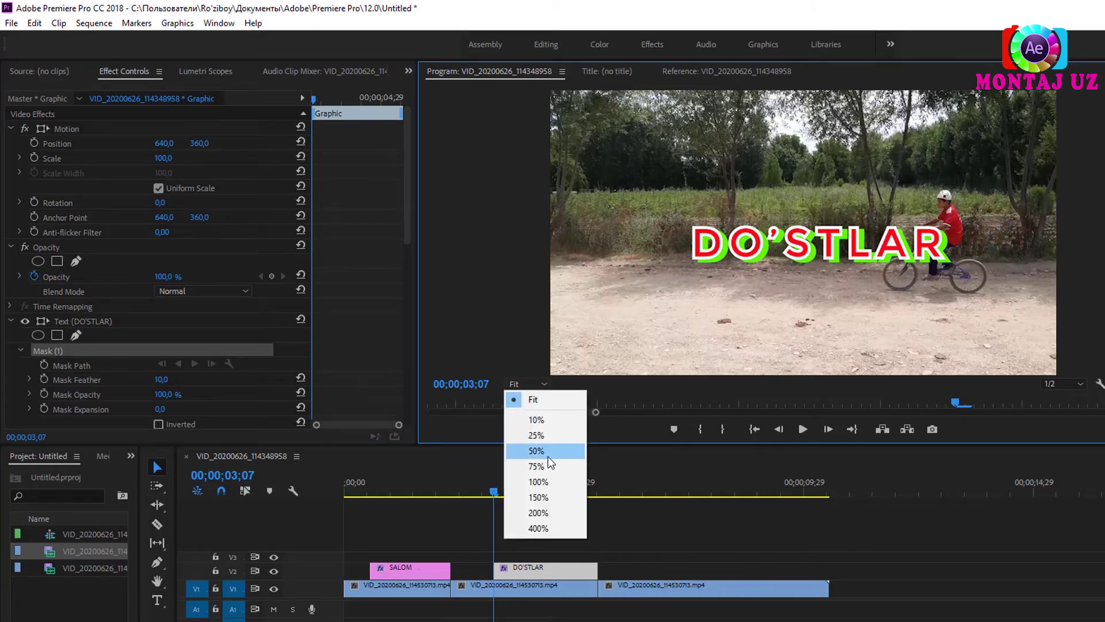
left_click(544, 481)
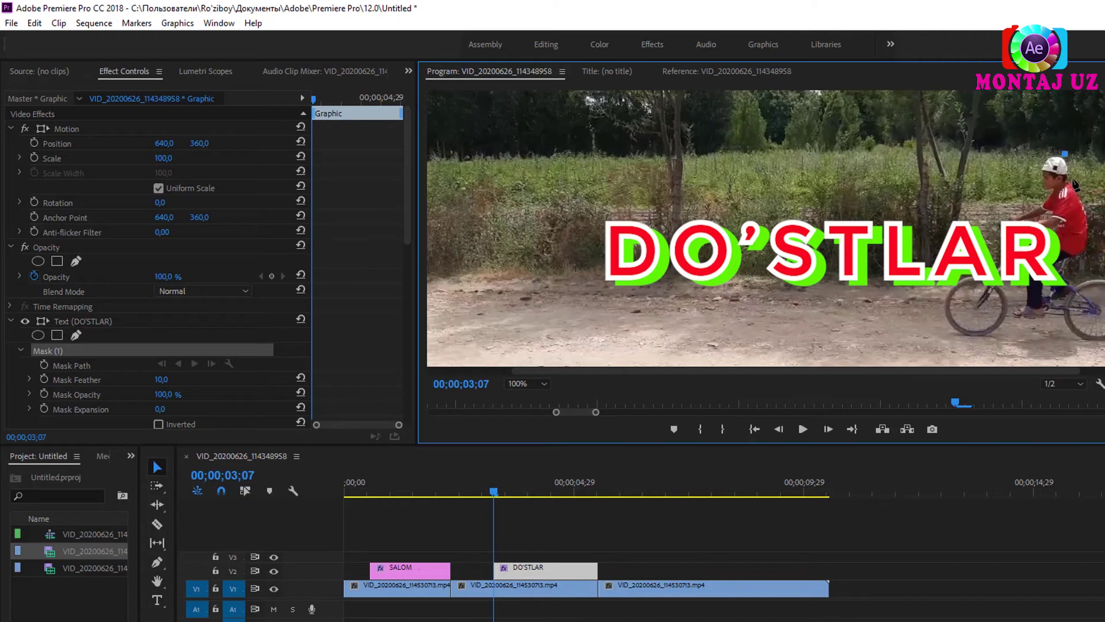
left_click(1089, 215)
left_click(1092, 258)
left_click(1093, 318)
left_click(562, 332)
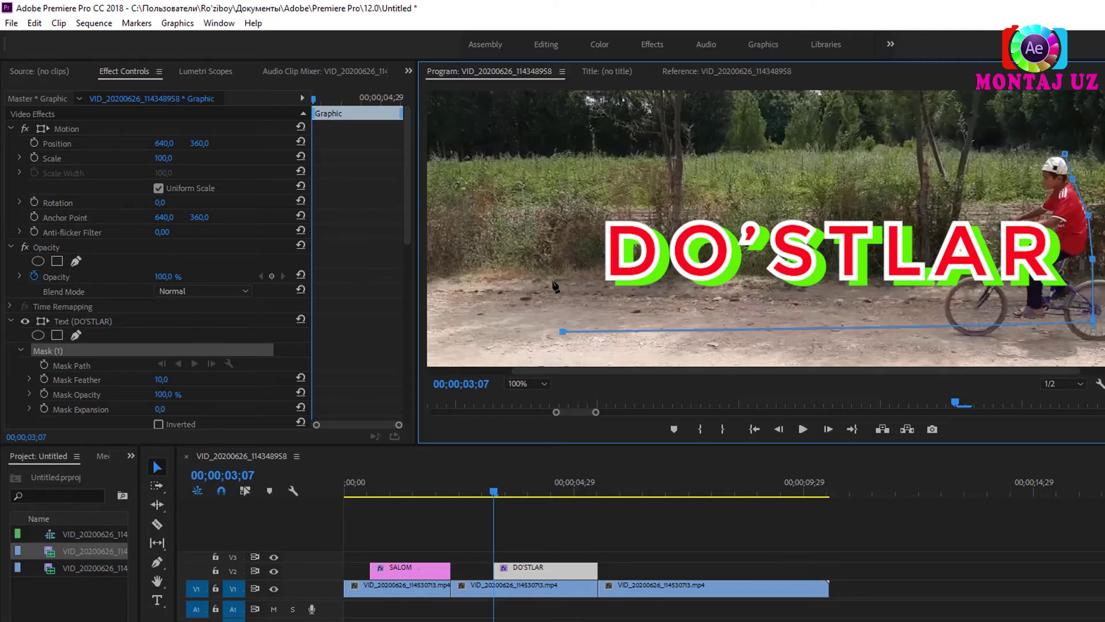
left_click(549, 168)
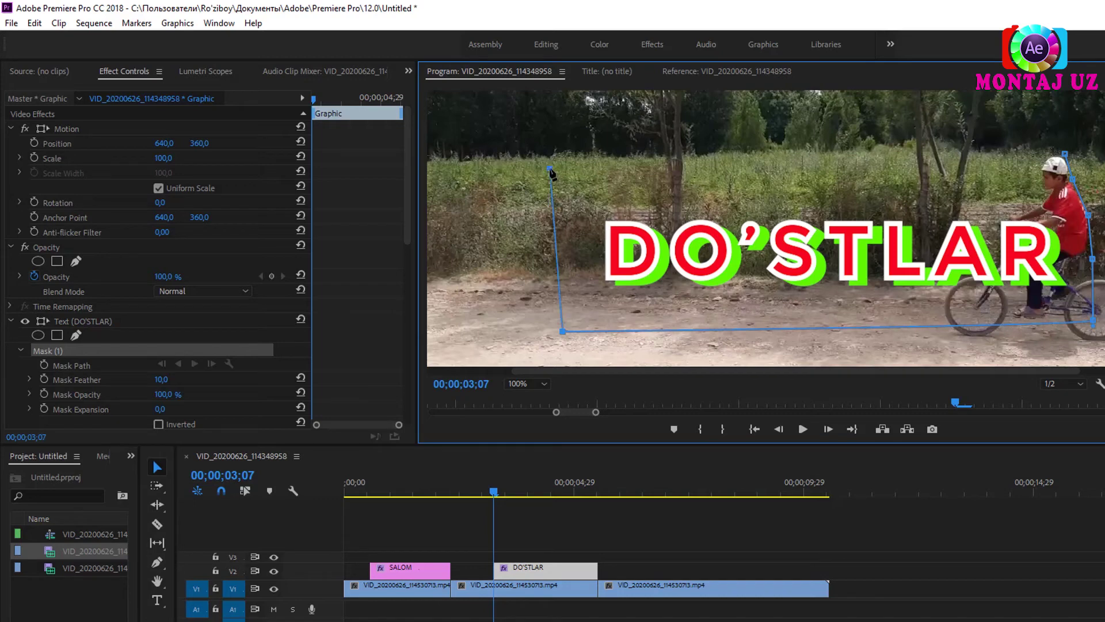
left_click(1065, 153)
Set the DO'STLAR mask feather to 0 and add a Mask Path keyframe at 03;07
left_click_drag(167, 385, 155, 386)
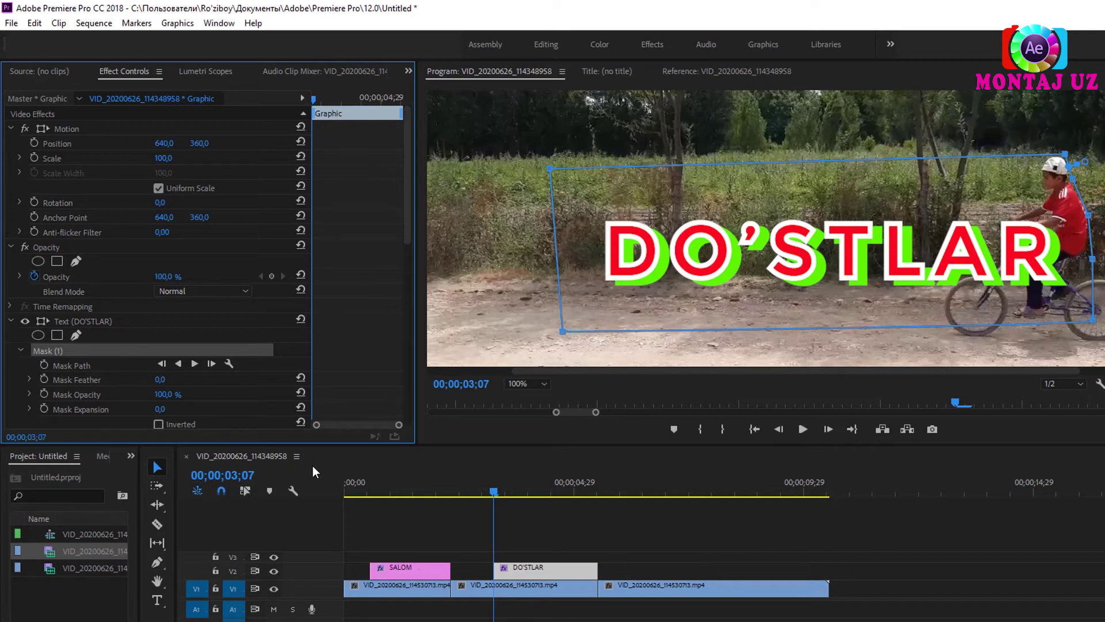
left_click(44, 366)
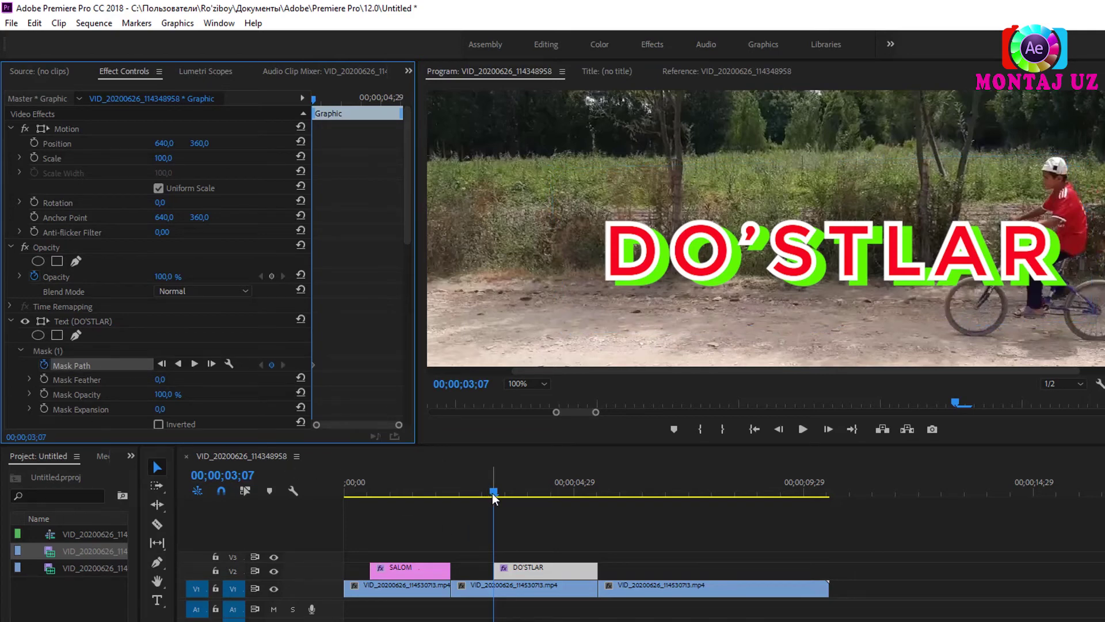
left_click_drag(493, 493, 504, 496)
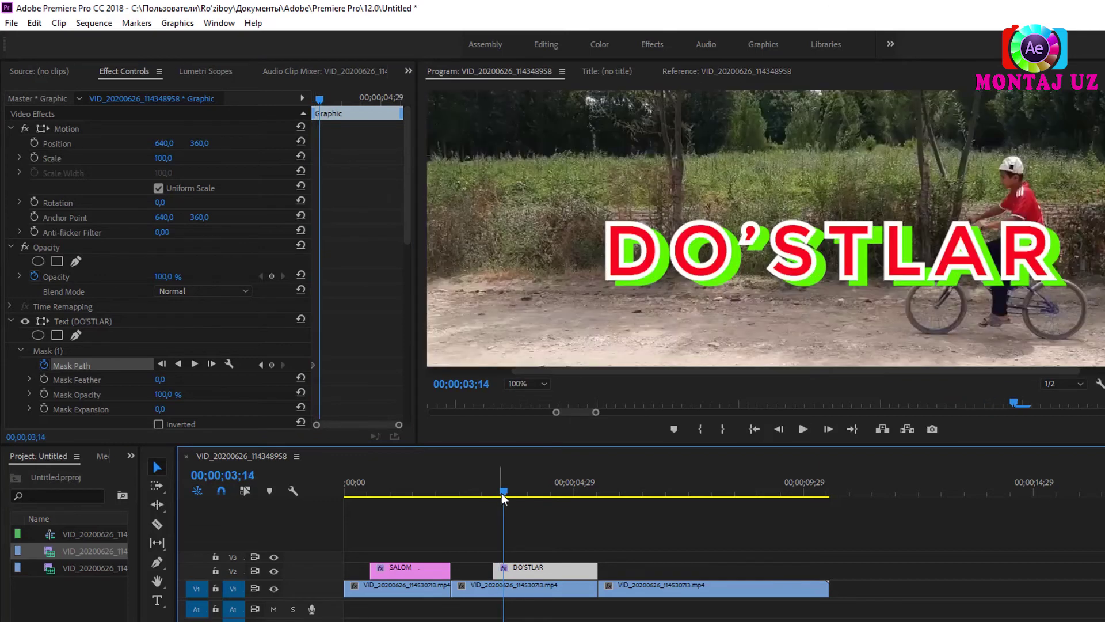
Show the DO'STLAR mask outline, nudge it slightly left, and invert it
left_click(42, 352)
left_click(934, 247)
left_click_drag(933, 247, 917, 248)
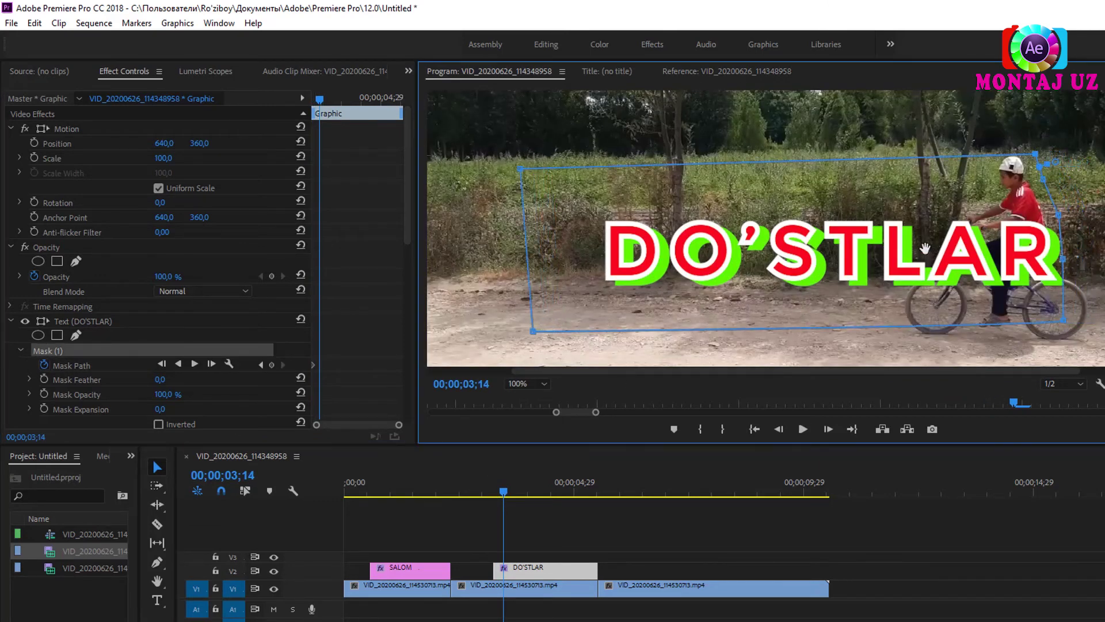
left_click(158, 424)
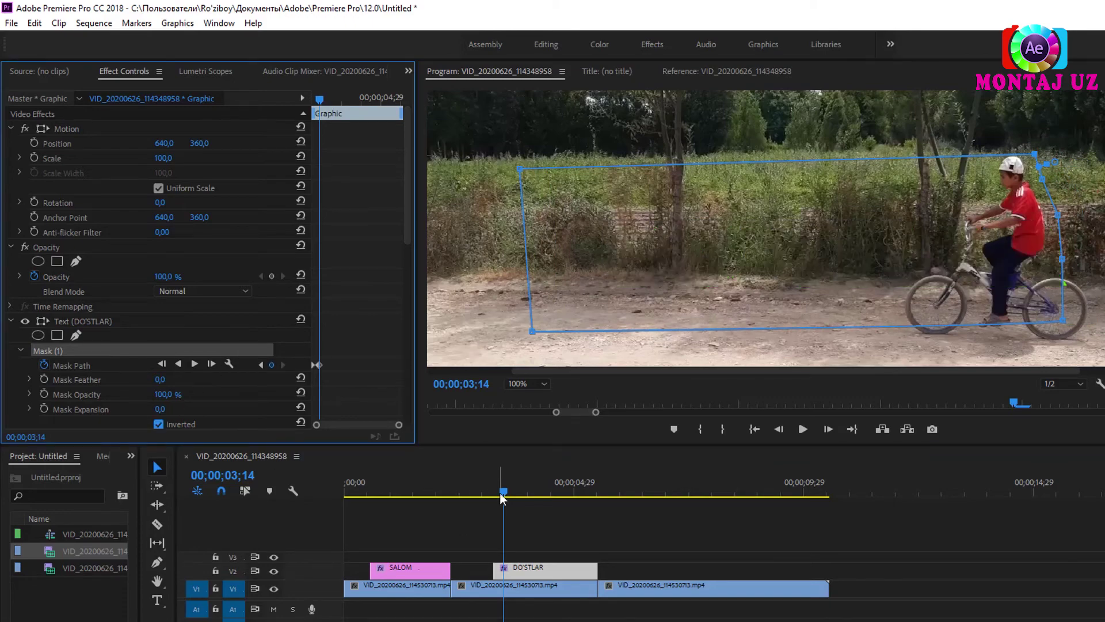
Keyframe the mask sliding left at frames 03;18, 03;26 and 04;04, revealing AR, LAR, TLAR
left_click_drag(501, 494, 511, 492)
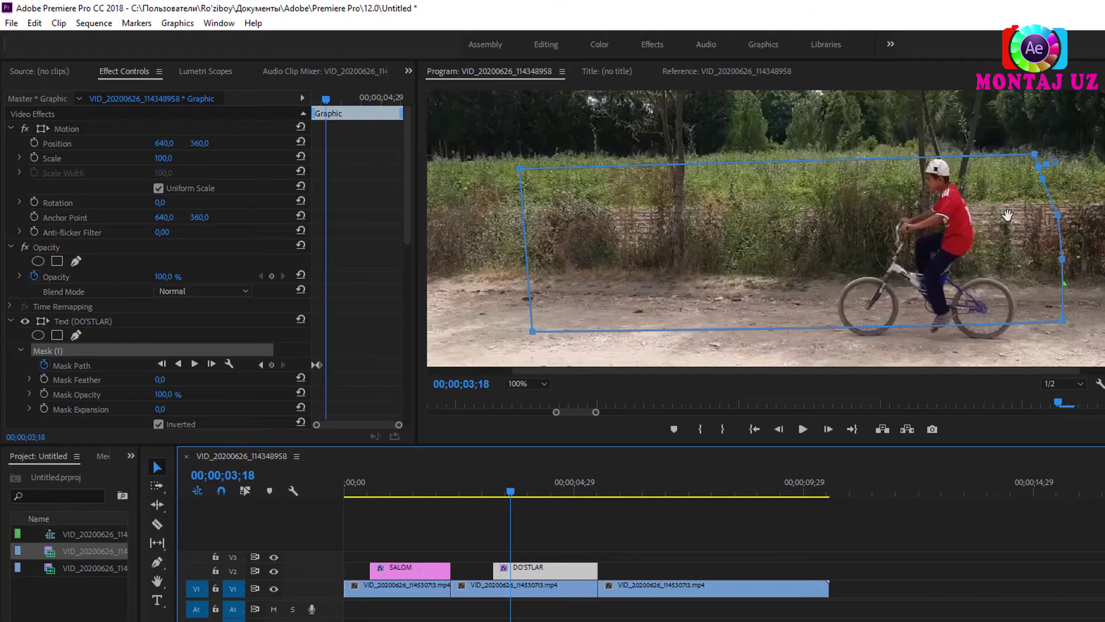
left_click_drag(1007, 215, 921, 211)
left_click_drag(815, 303, 811, 305)
left_click_drag(512, 494, 522, 493)
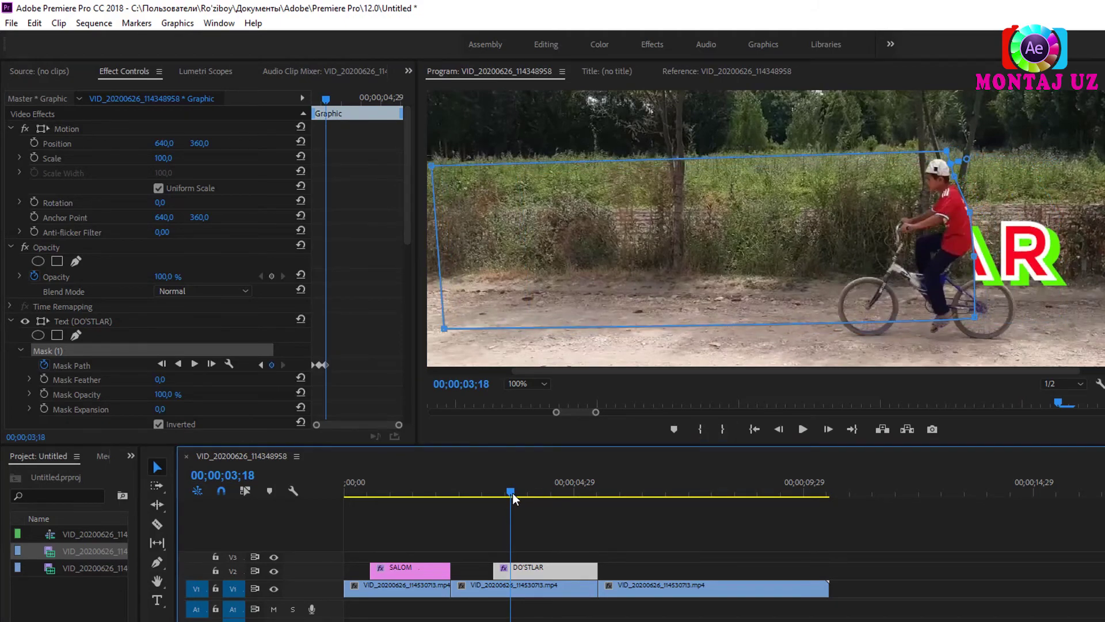
left_click_drag(889, 250, 818, 250)
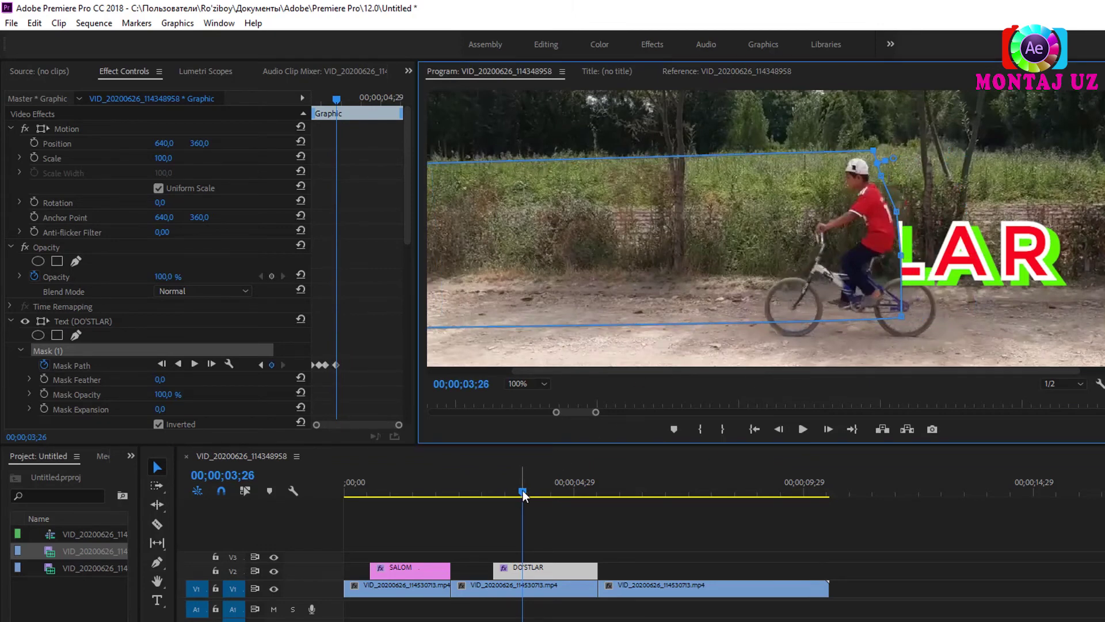
left_click_drag(523, 491, 535, 492)
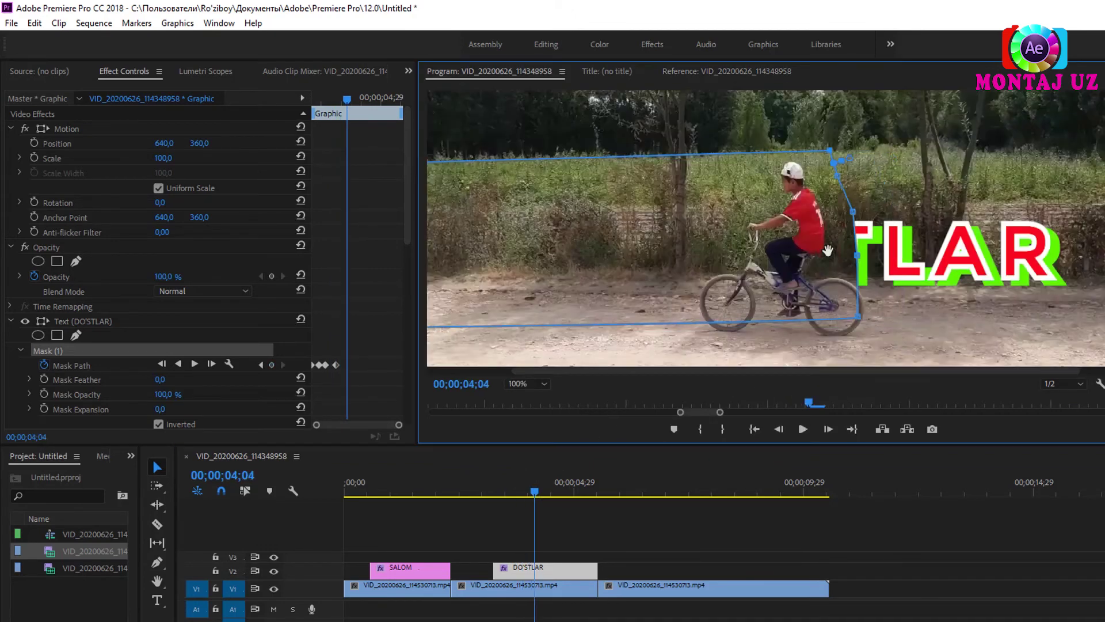
left_click_drag(885, 254, 816, 254)
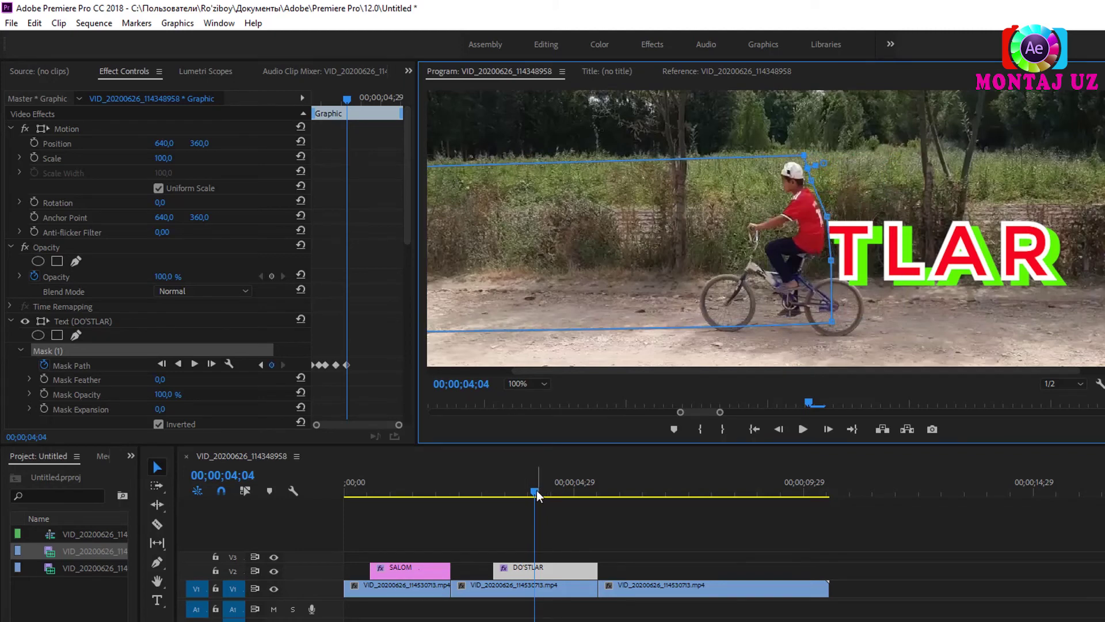
Keyframe the mask further left at 04;08, 04;15, 04;22 and 04;27, then return to the start
left_click_drag(533, 491, 541, 492)
left_click_drag(760, 246, 708, 249)
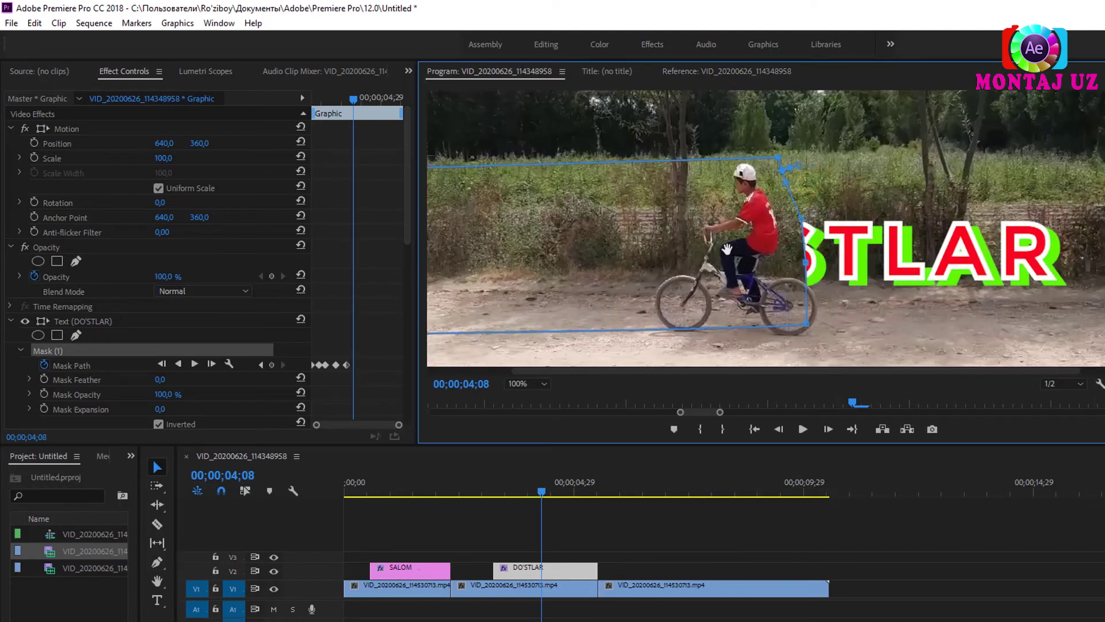
left_click_drag(540, 494, 551, 492)
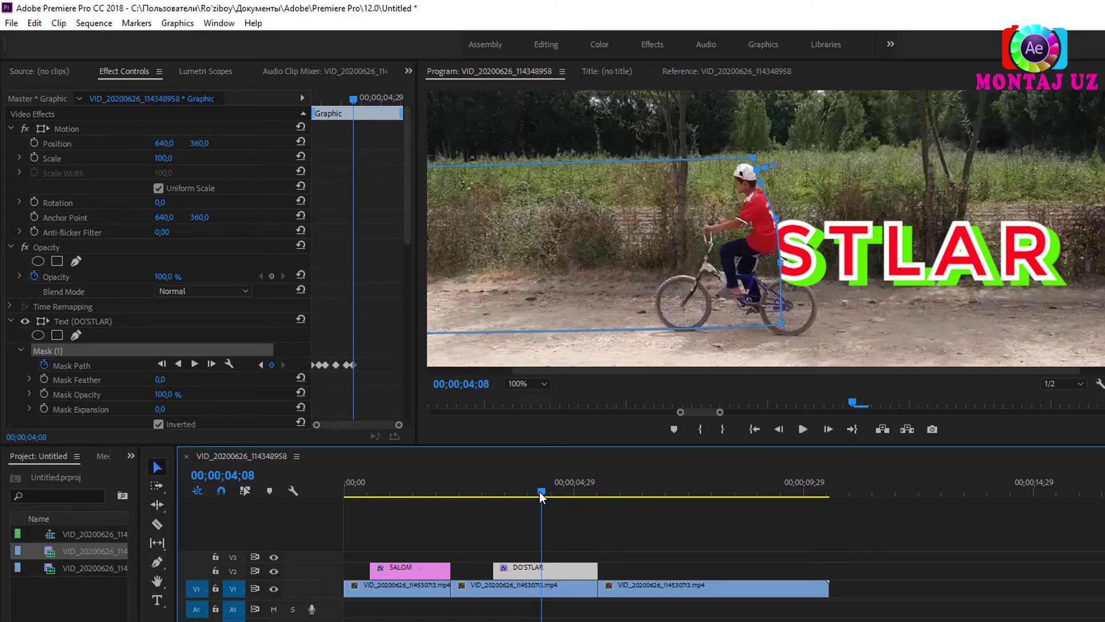
left_click_drag(689, 228, 628, 230)
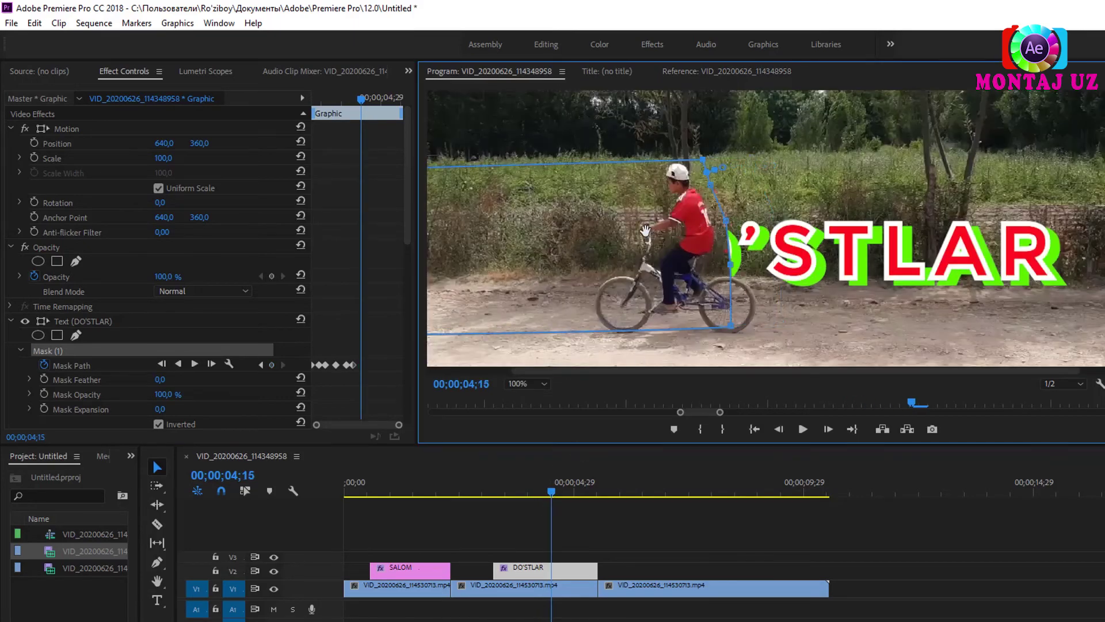
left_click_drag(552, 491, 563, 491)
left_click_drag(633, 260, 543, 262)
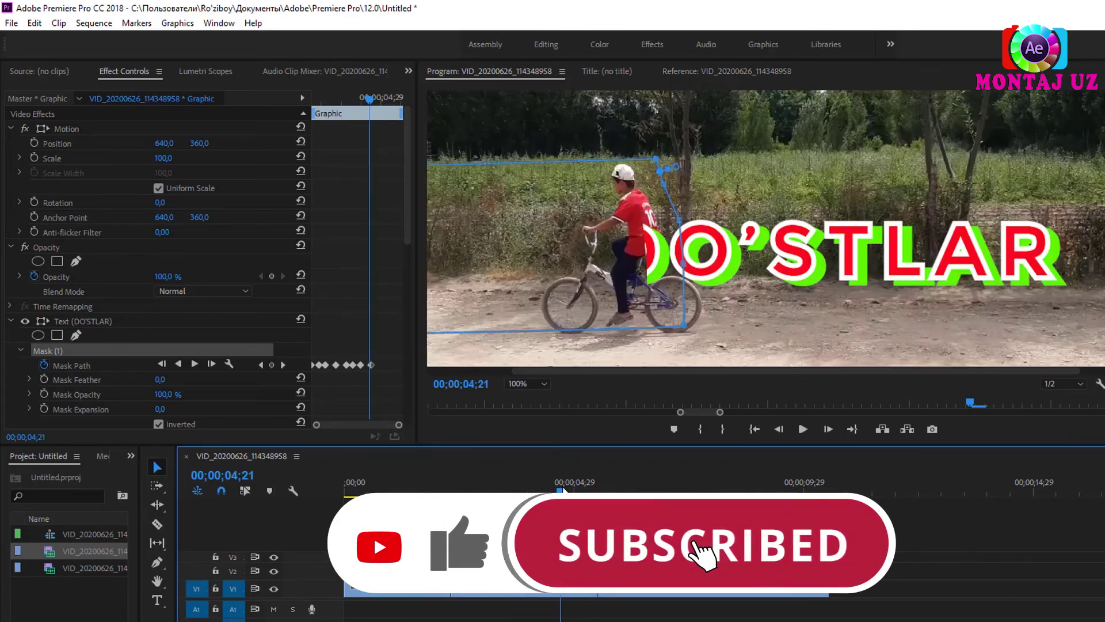
left_click_drag(566, 492, 571, 488)
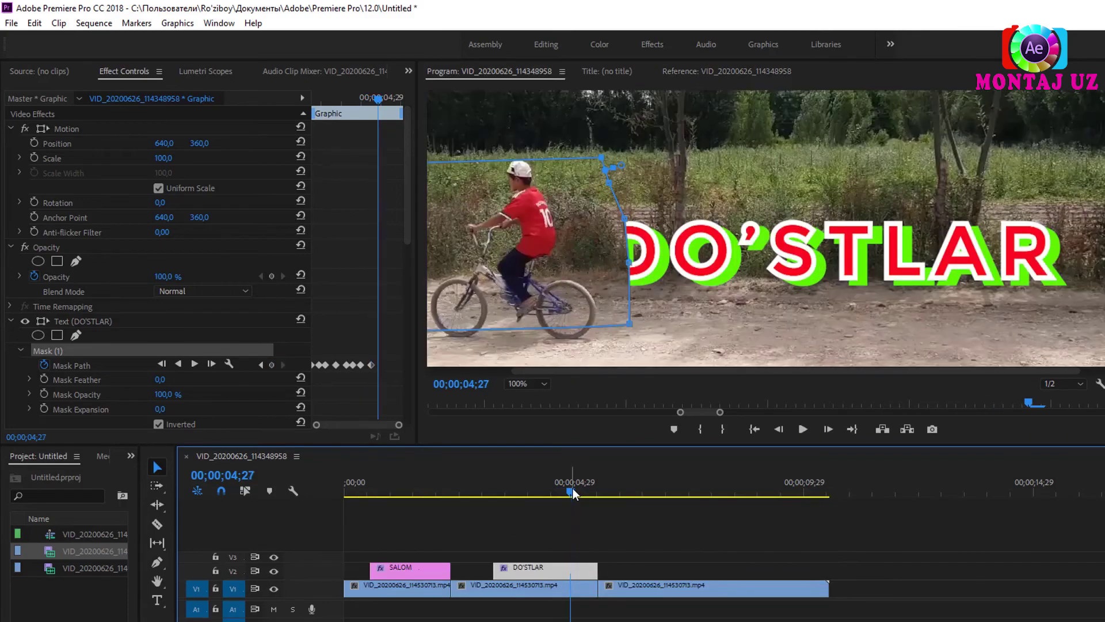
left_click_drag(554, 266, 535, 269)
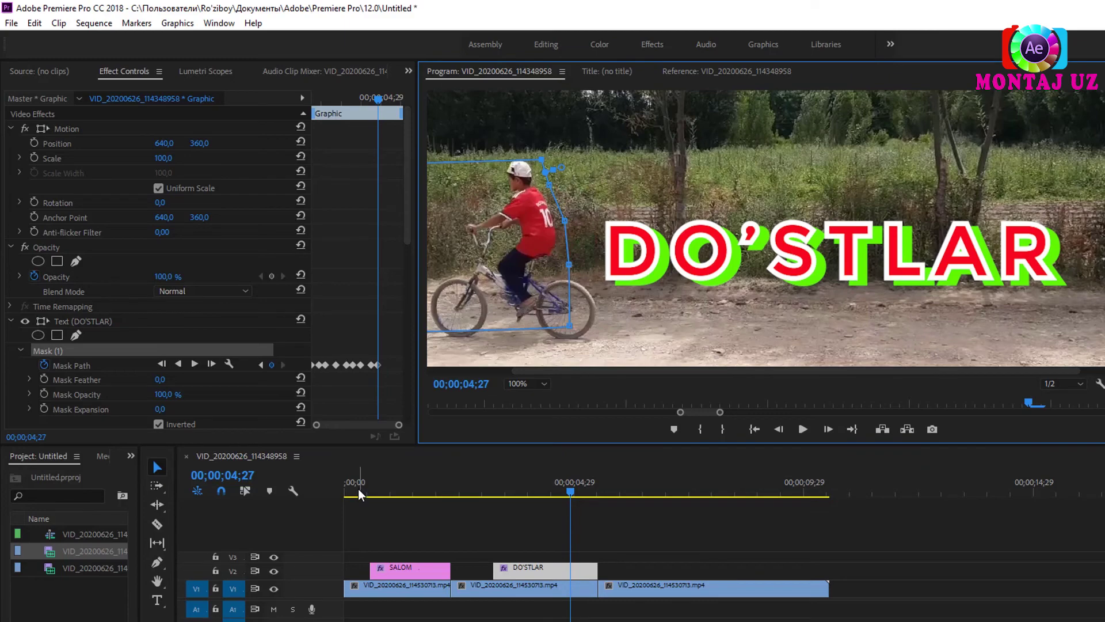
left_click_drag(357, 489, 339, 489)
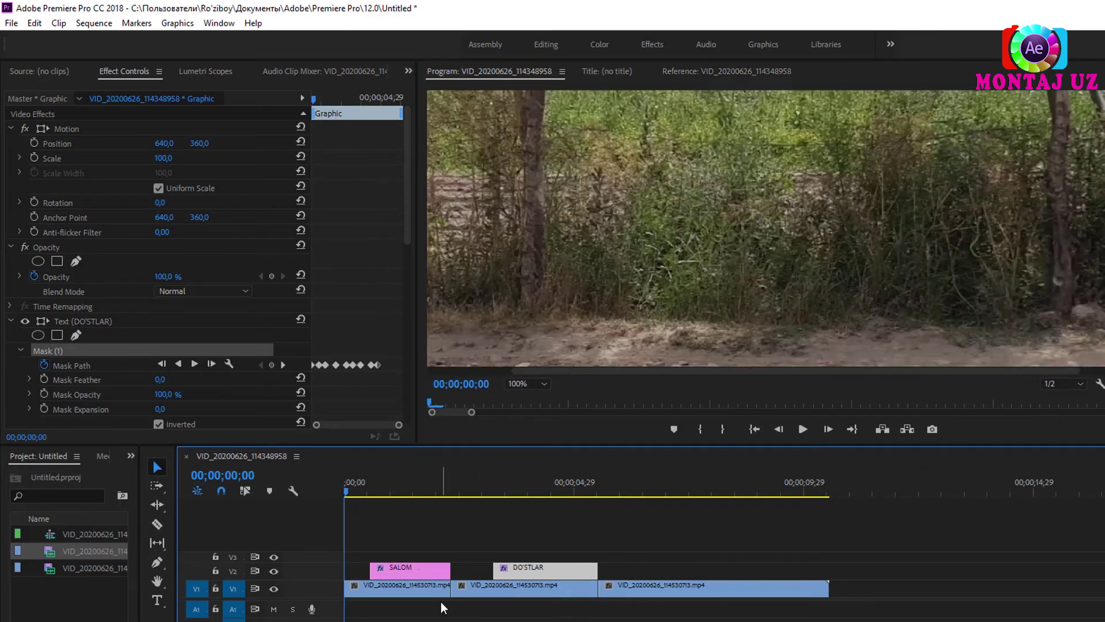
Play the sequence briefly, then set the Program monitor zoom to Fit
key("space")
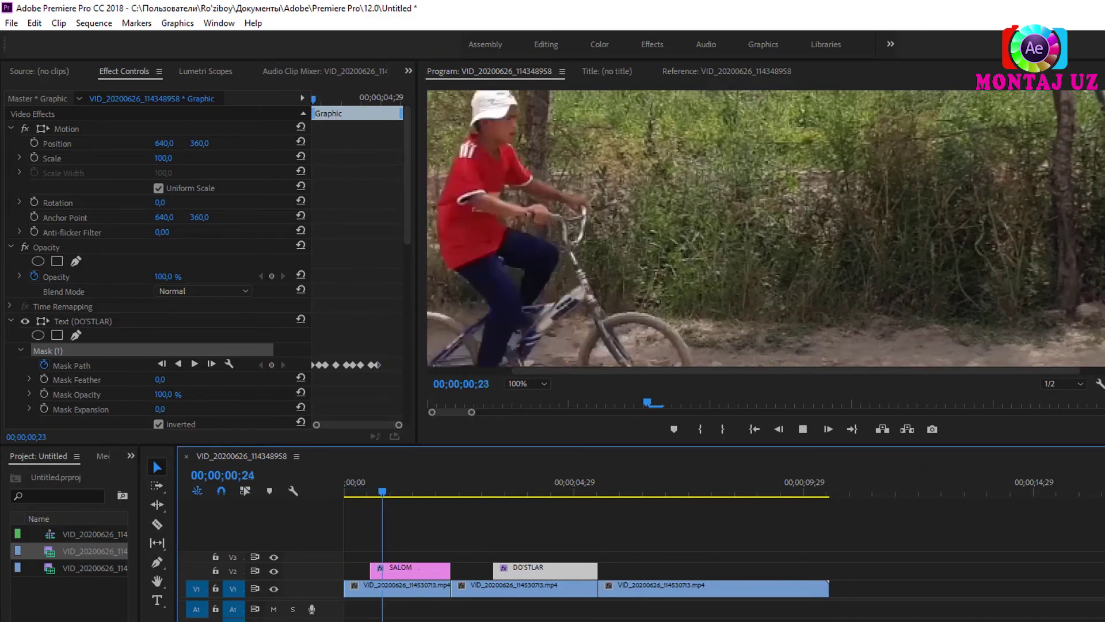
left_click(726, 71)
left_click(544, 383)
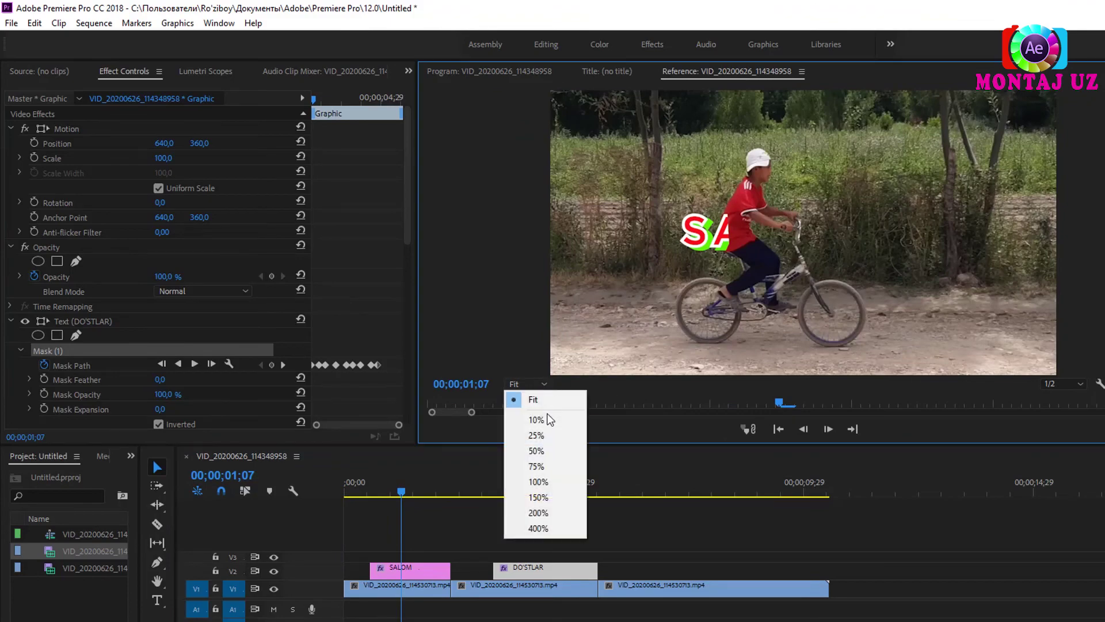
left_click(544, 400)
Reapply Fit at frame 03;23, deselect the title, and play the DO'STLAR reveal from near the start
left_click(516, 494)
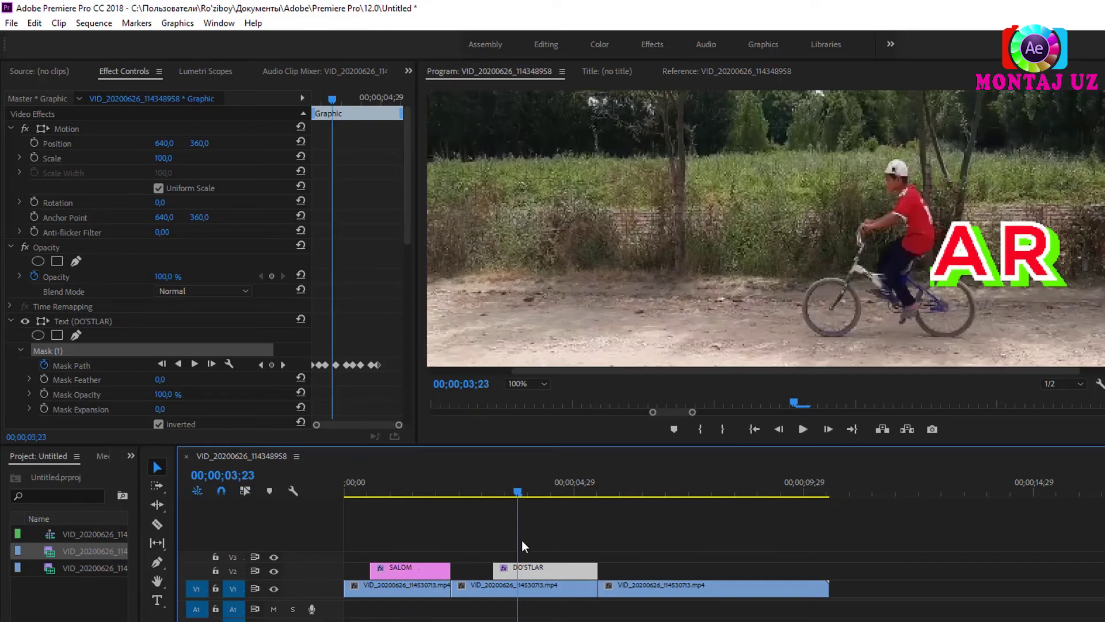
left_click(543, 382)
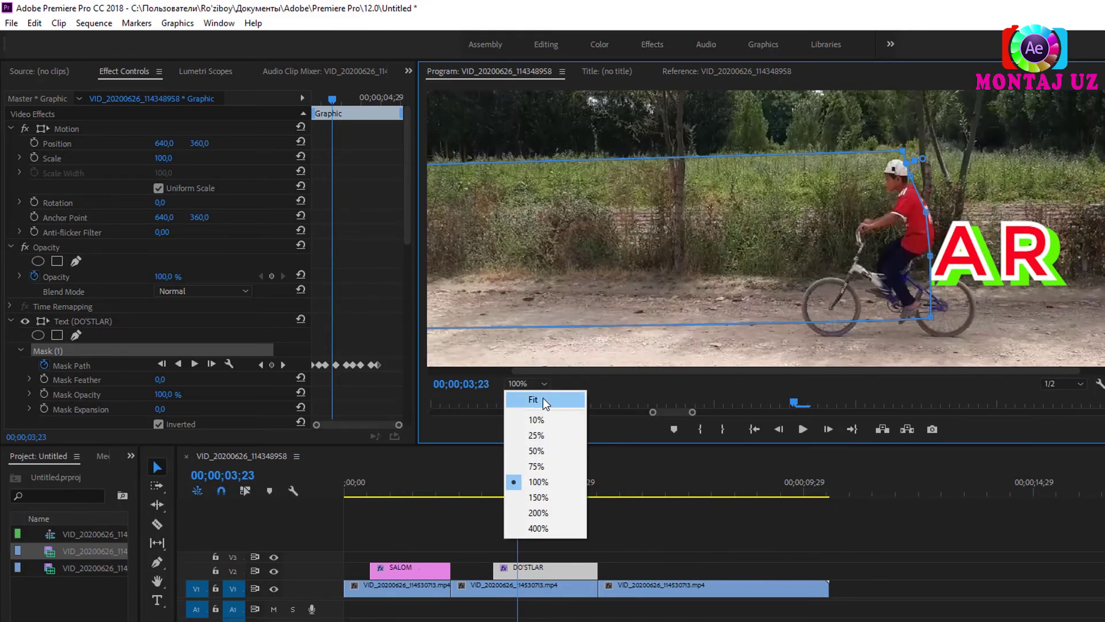
left_click(543, 399)
left_click(364, 492)
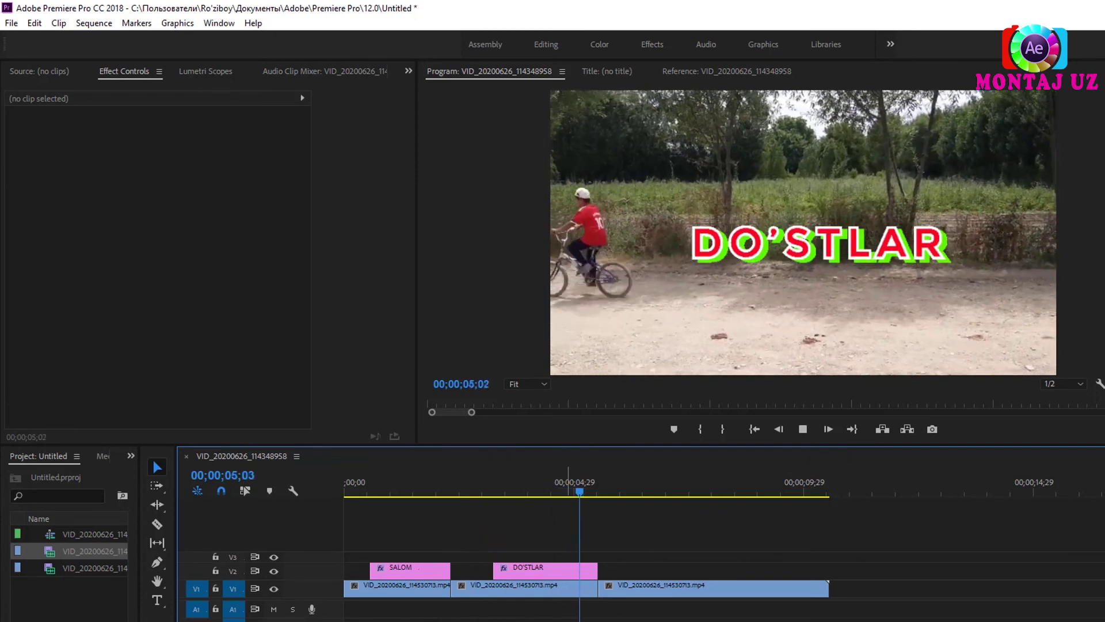
left_click(727, 71)
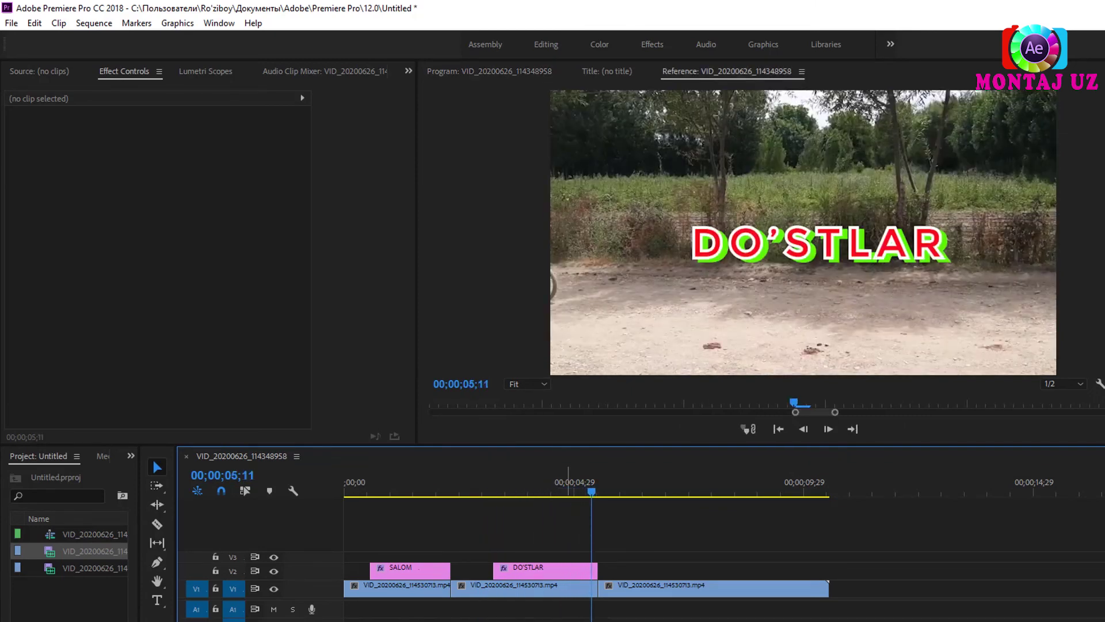